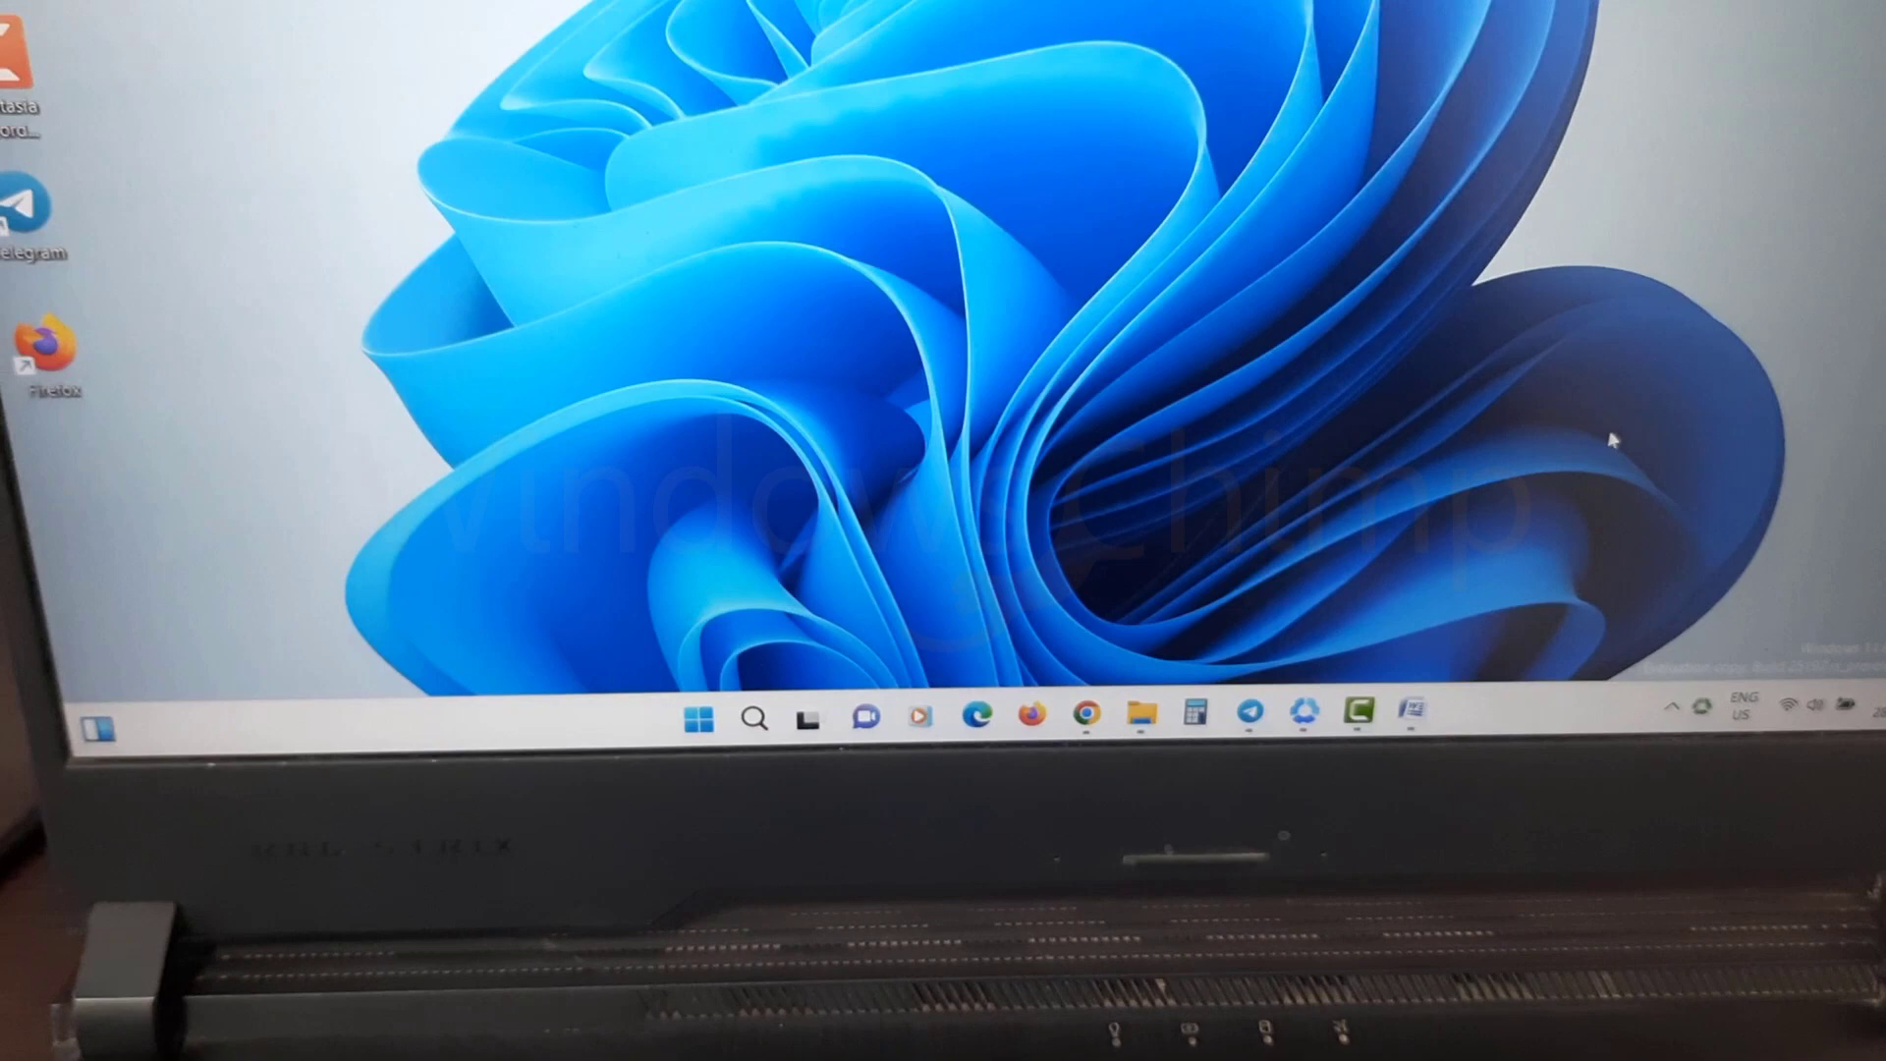
- Open Device Manager by searching 'device manager' from the Start menu
{"action": "key", "text": "super"}
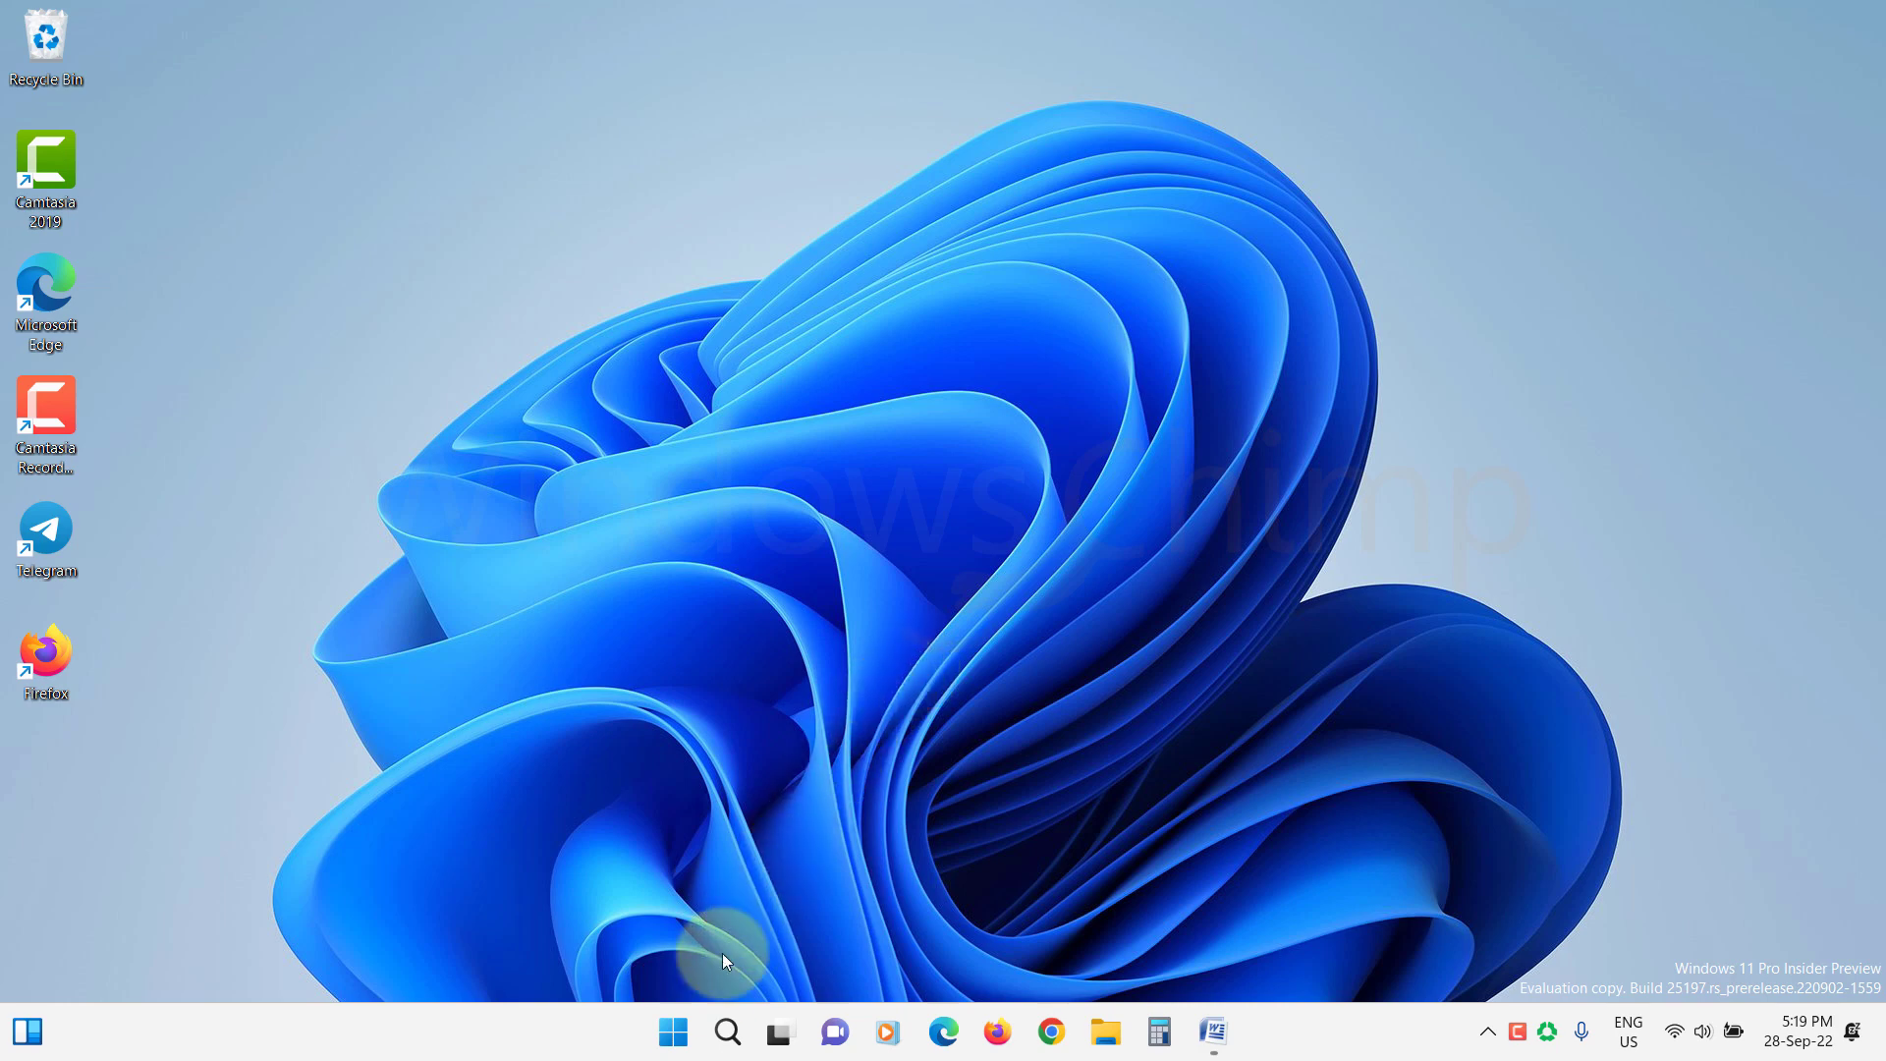
{"action": "left_click", "coordinate": [677, 1033]}
{"action": "type", "text": "device manager"}
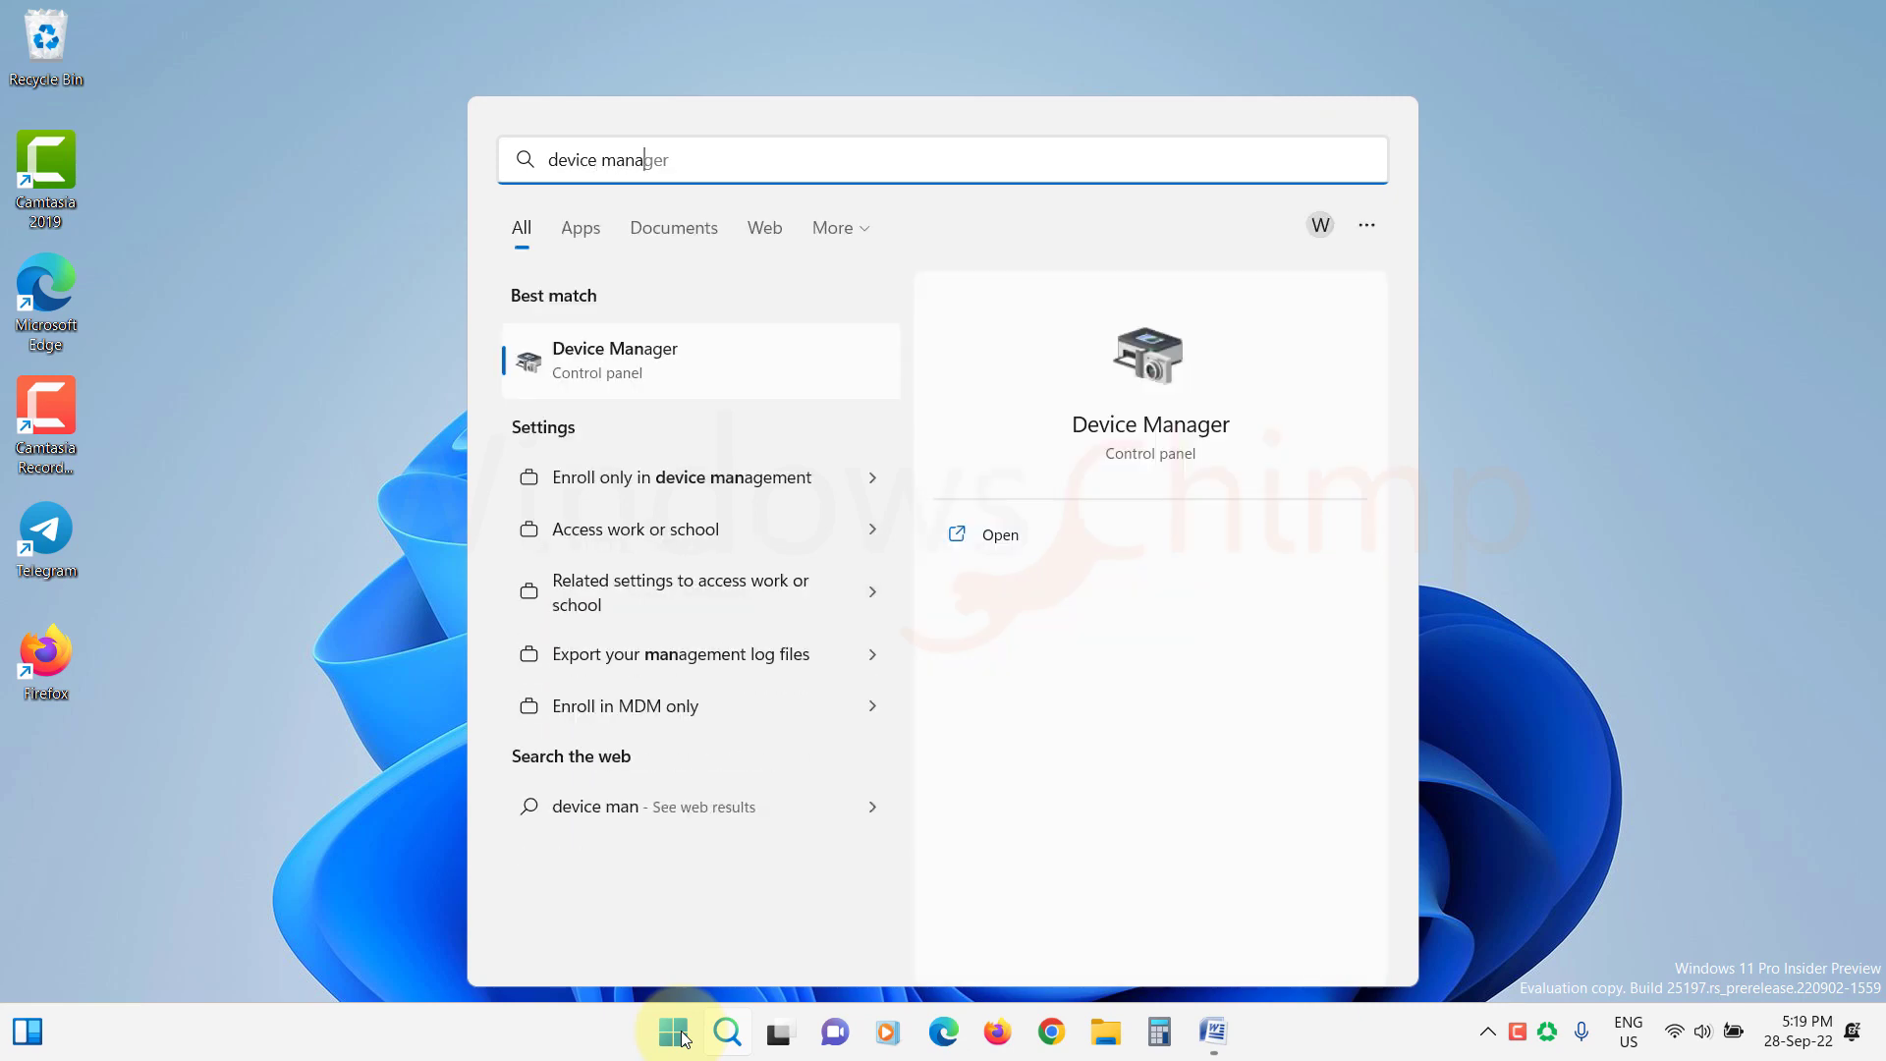
{"action": "left_click", "coordinate": [744, 355]}
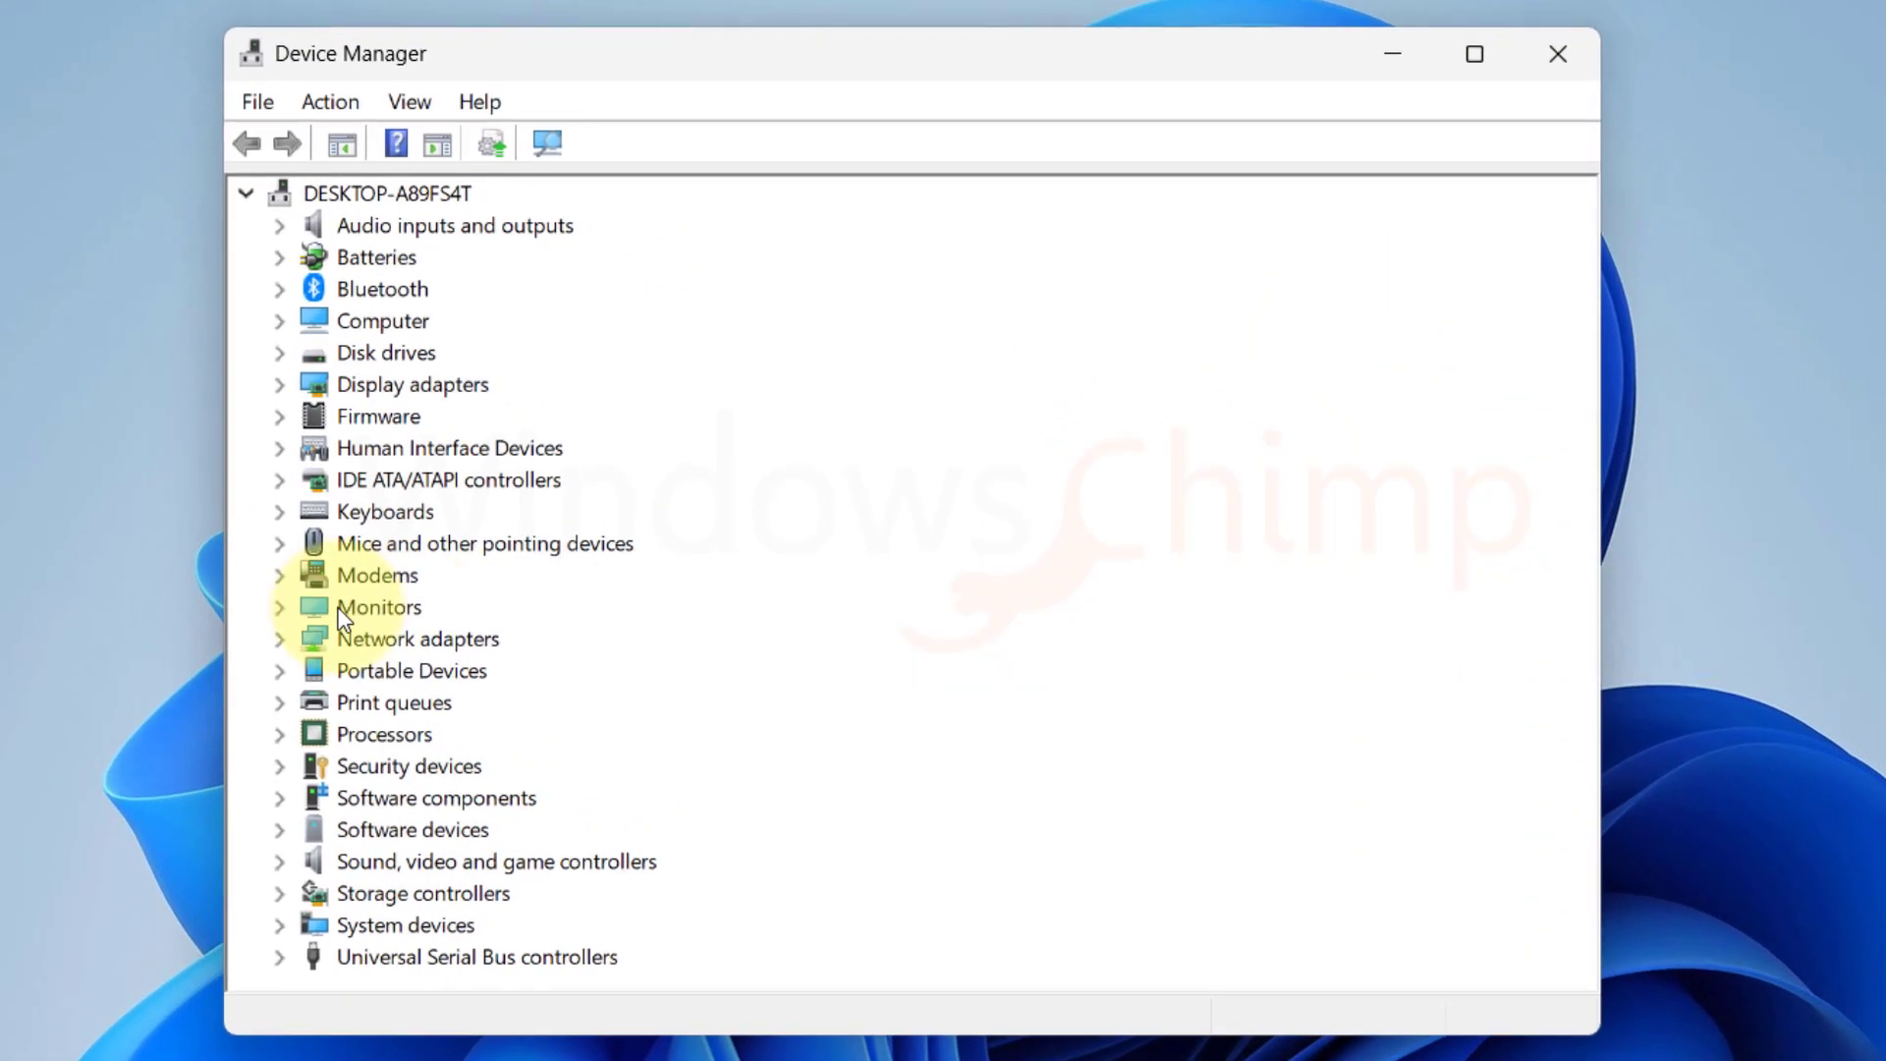
- Update the HID Keyboard Device driver under Keyboards, searching automatically for drivers
{"action": "left_click", "coordinate": [285, 509]}
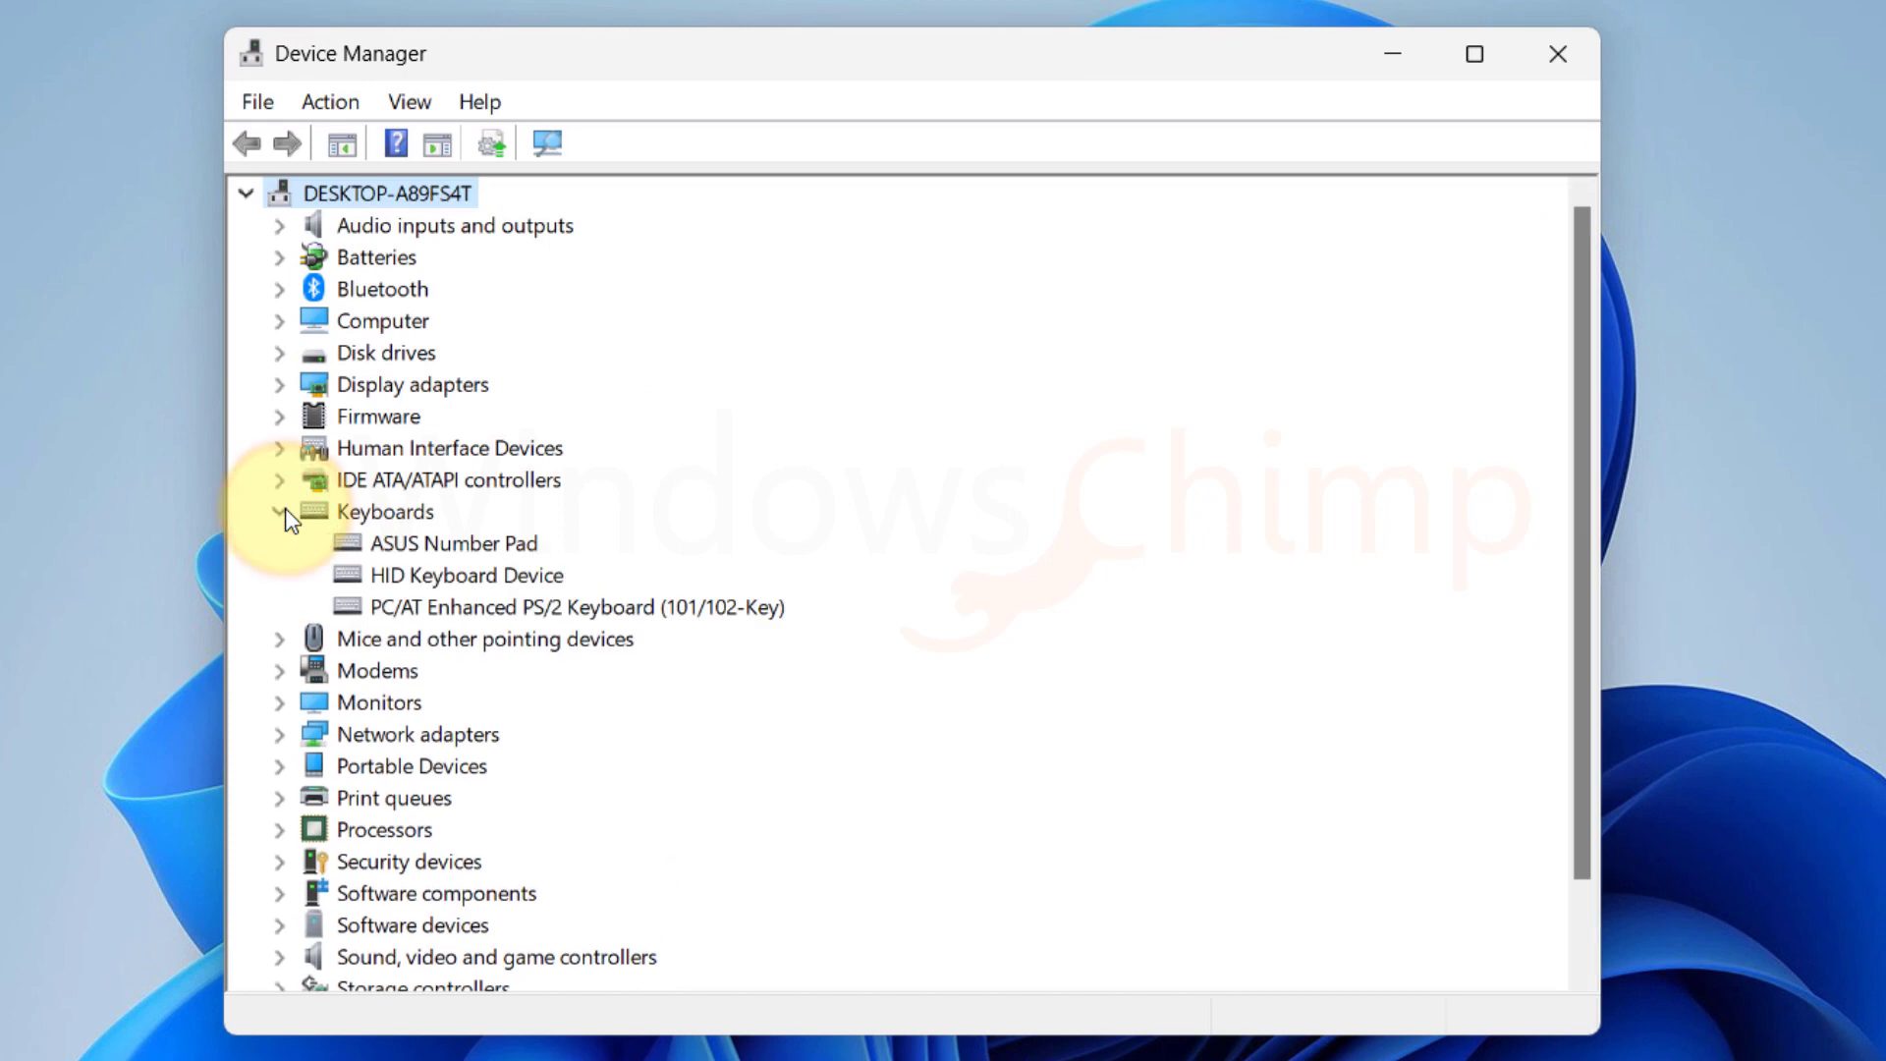
{"action": "left_click", "coordinate": [436, 583]}
{"action": "right_click", "coordinate": [435, 582]}
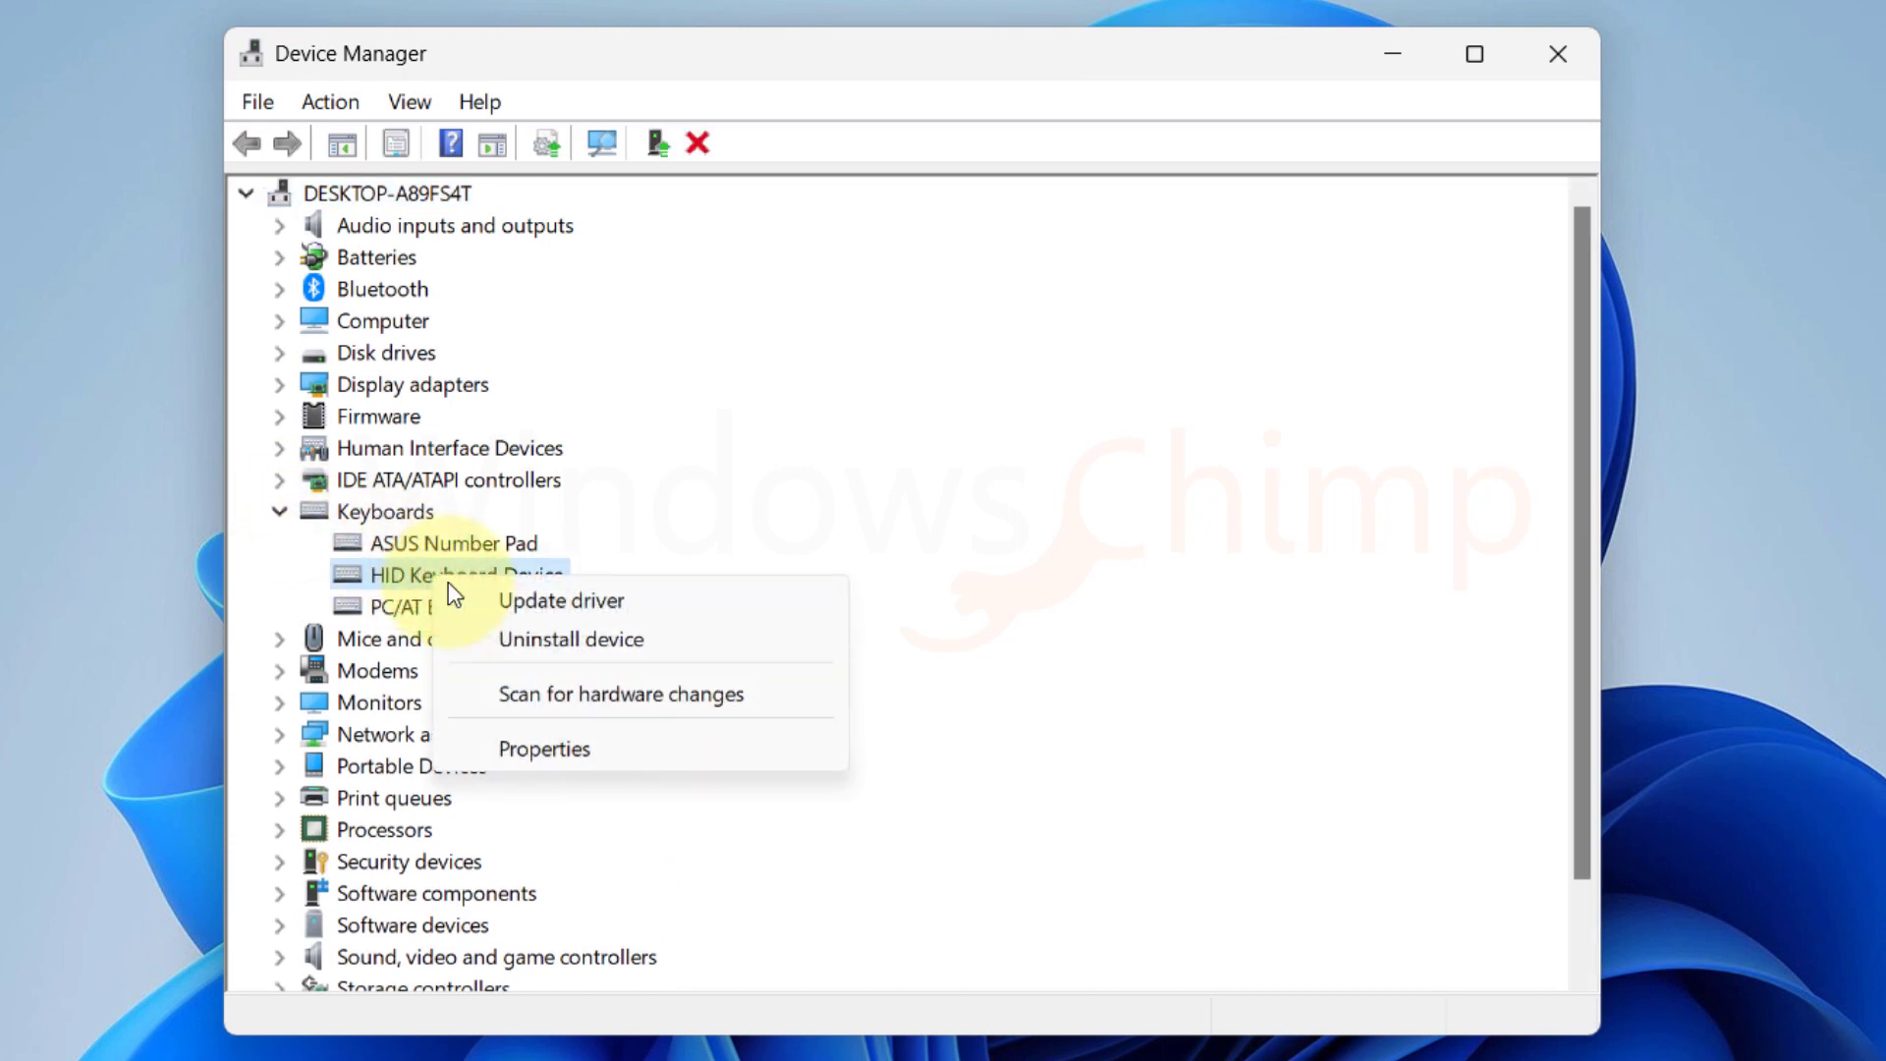
{"action": "left_click", "coordinate": [550, 601]}
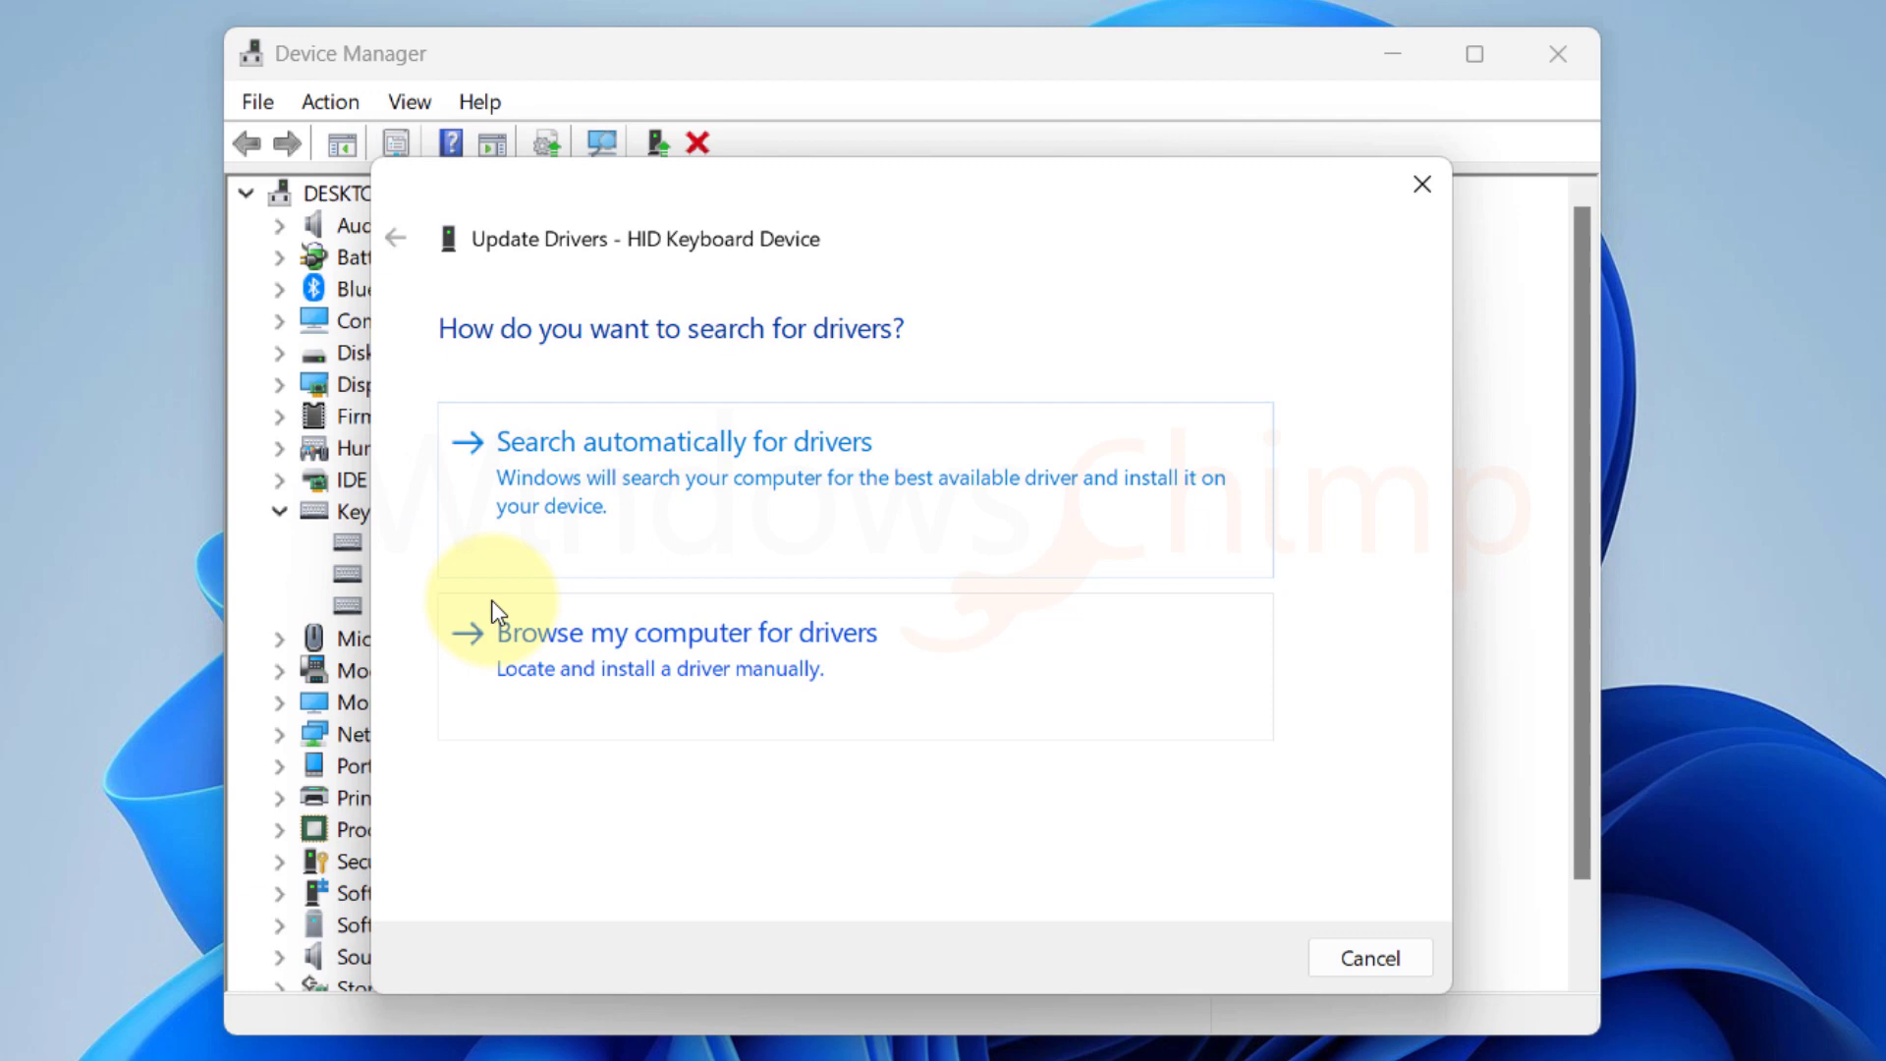
{"action": "left_click", "coordinate": [668, 515]}
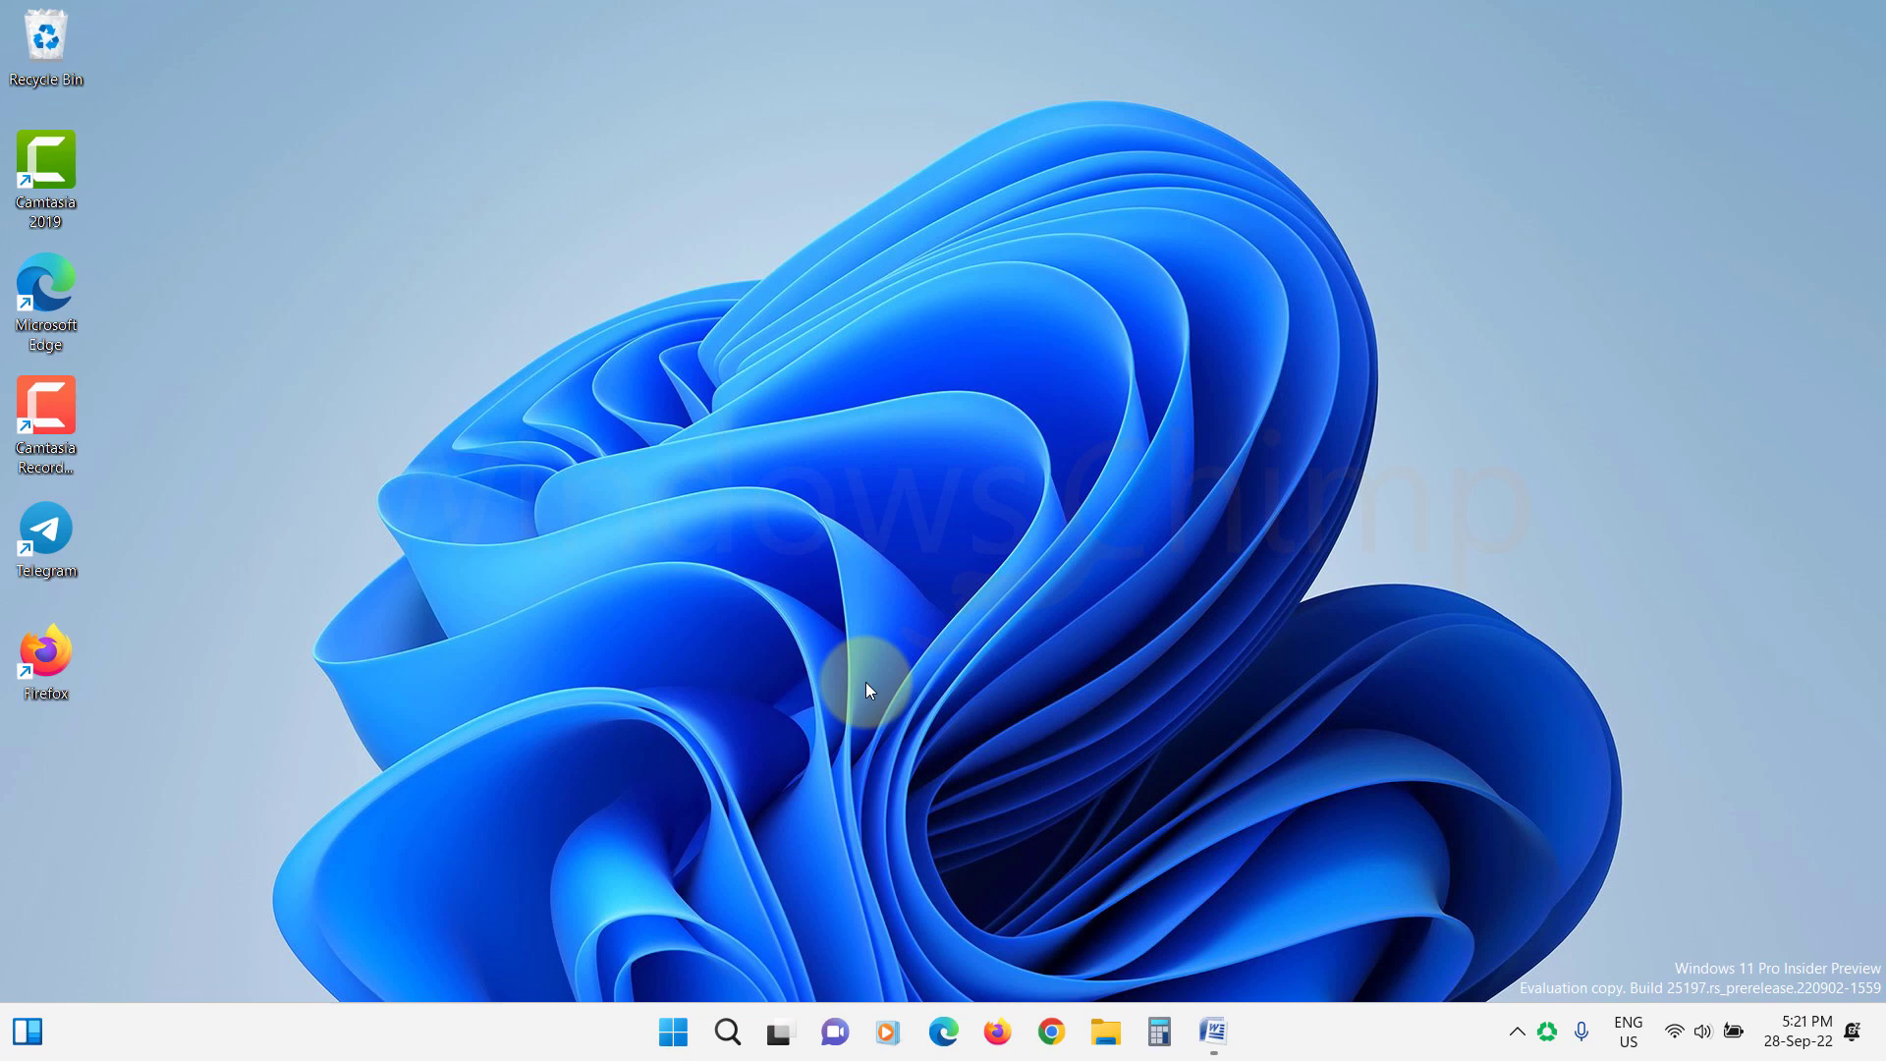
- Run the Keyboard troubleshooter from Settings > System > Troubleshoot > Other troubleshooters
{"action": "left_click", "coordinate": [670, 1036]}
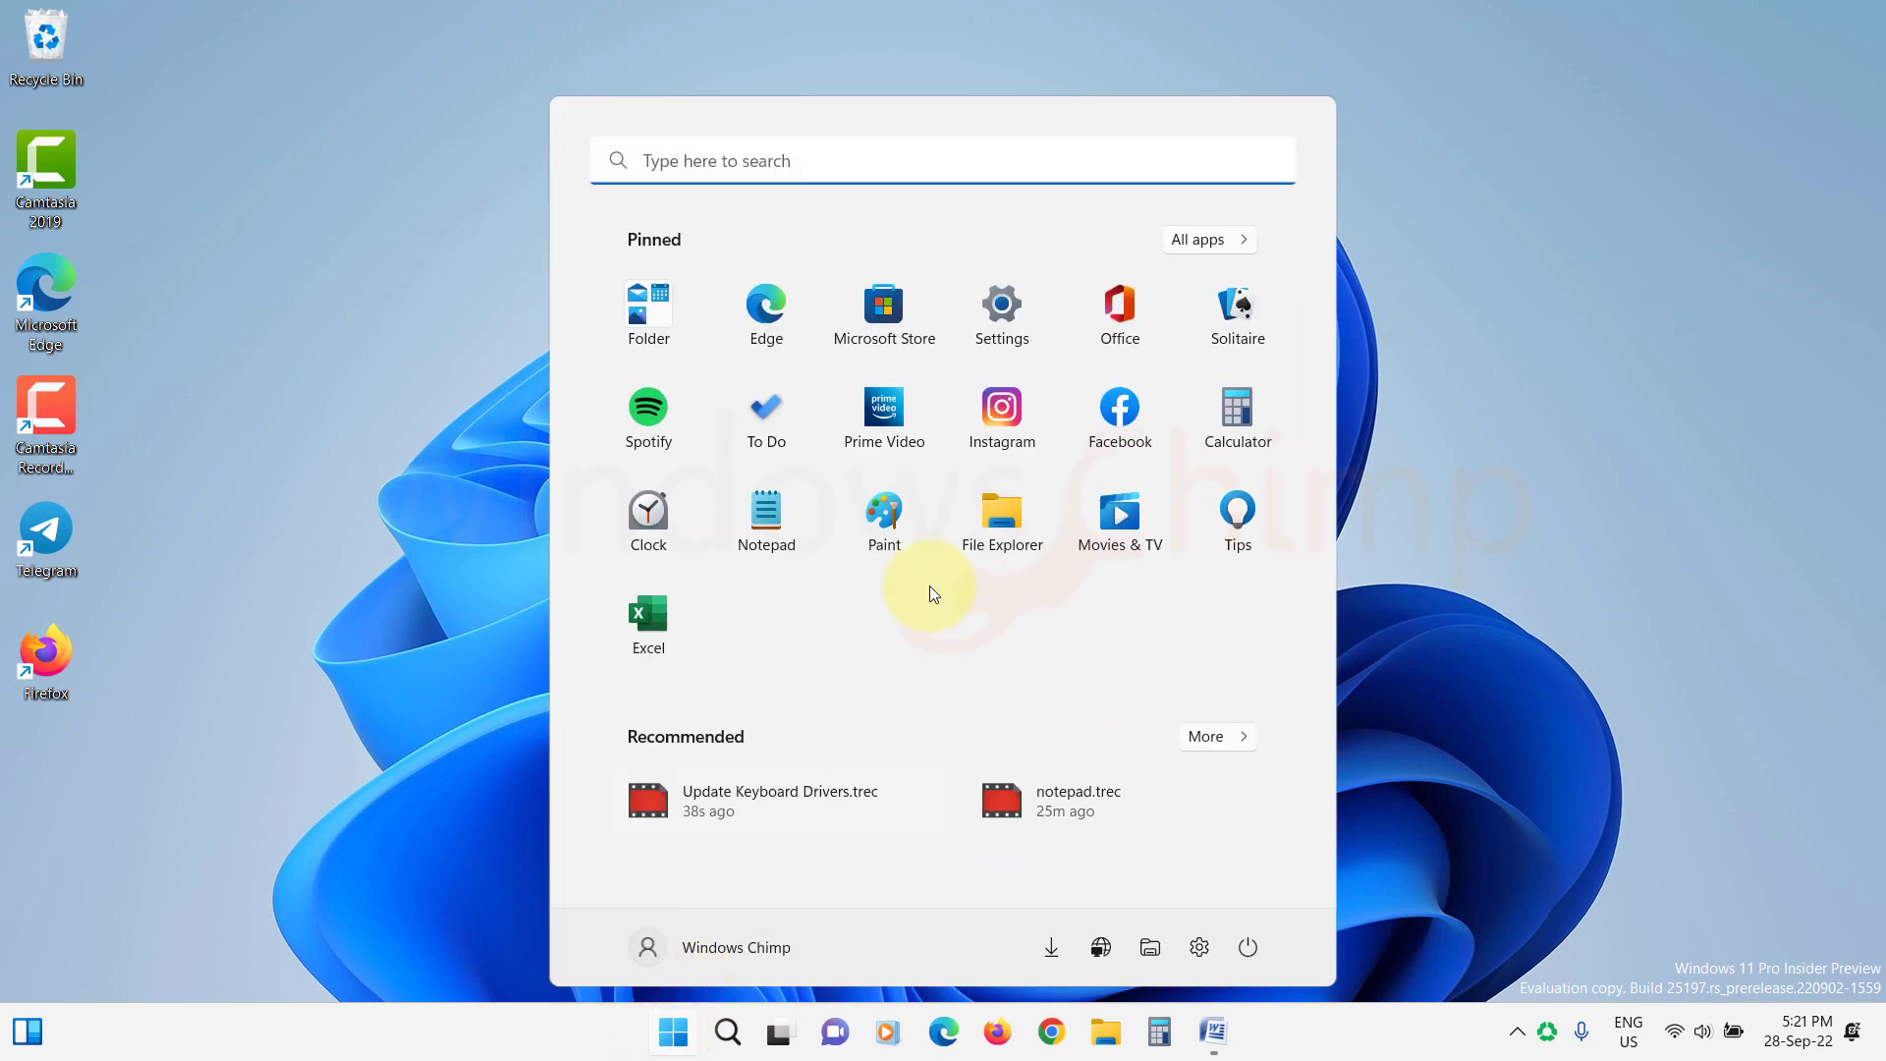
{"action": "left_click", "coordinate": [1011, 324]}
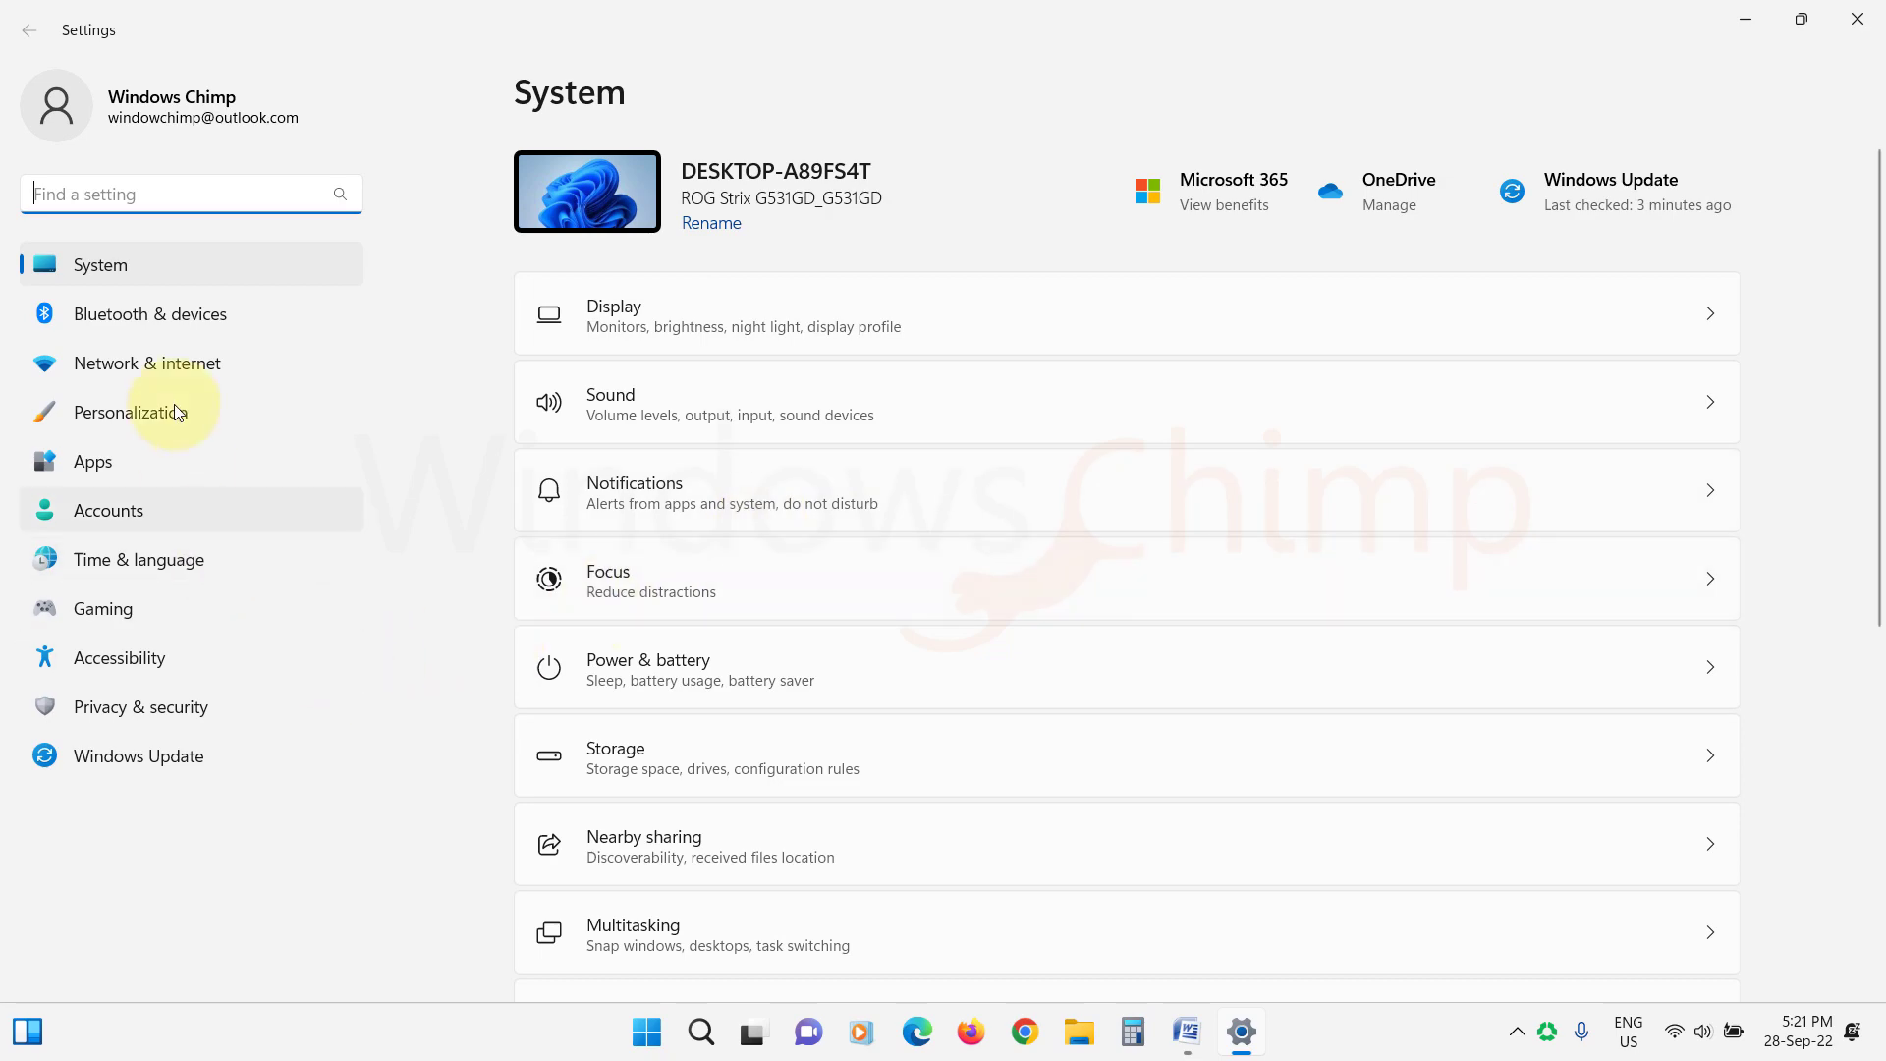
{"action": "scroll", "coordinate": [818, 648], "scroll_direction": "down", "scroll_amount": 5}
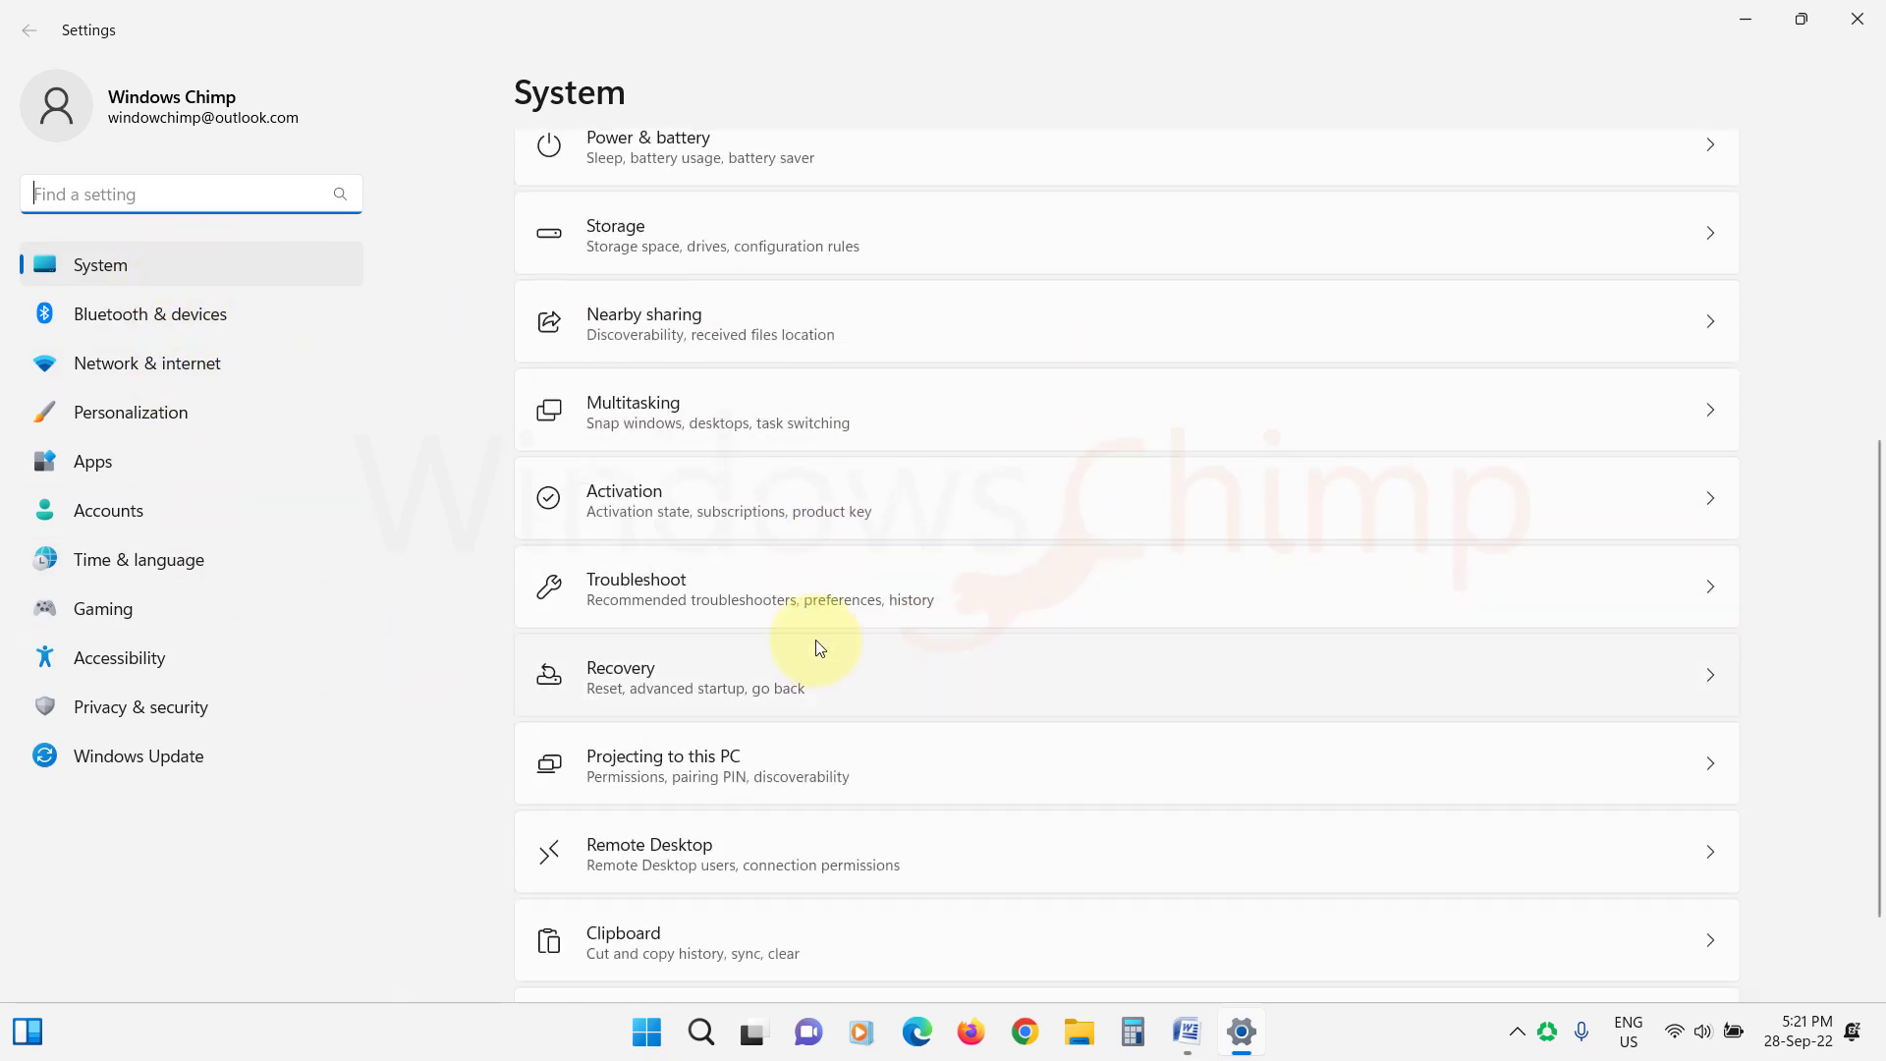
{"action": "left_click", "coordinate": [728, 594]}
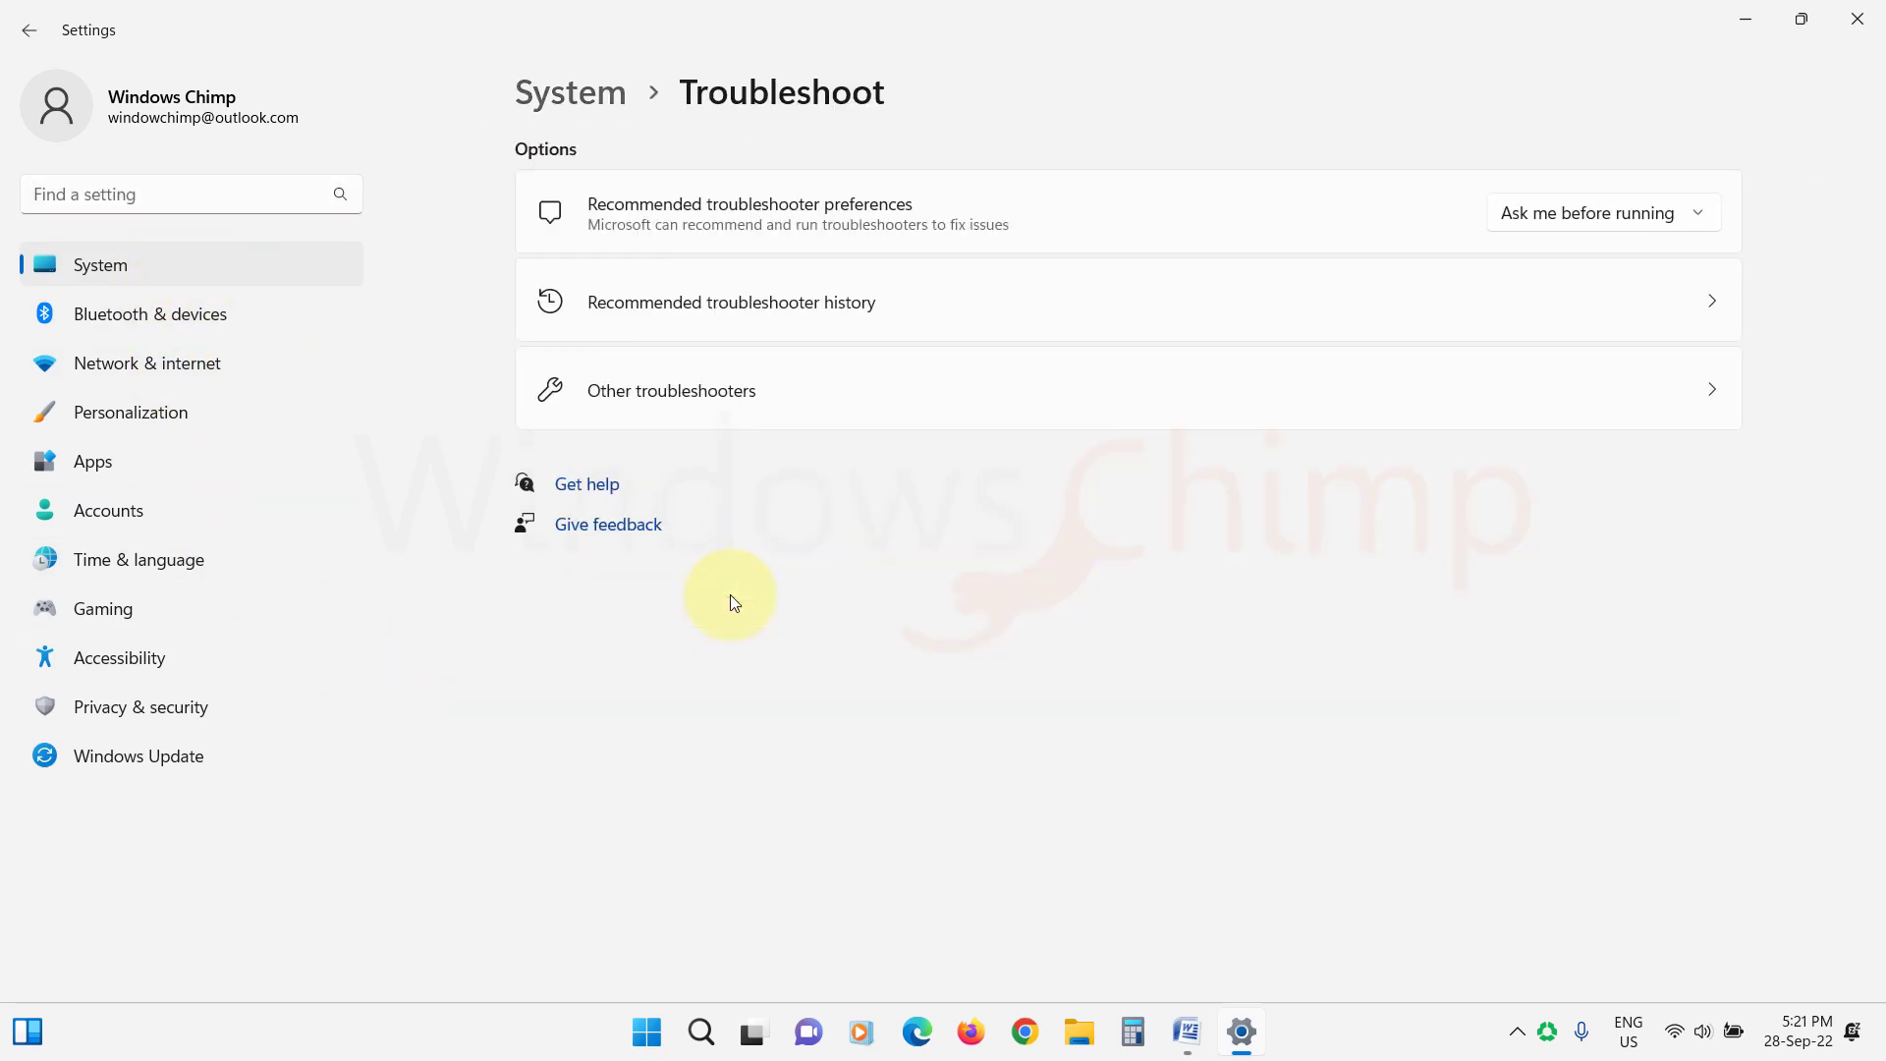
{"action": "left_click", "coordinate": [738, 403]}
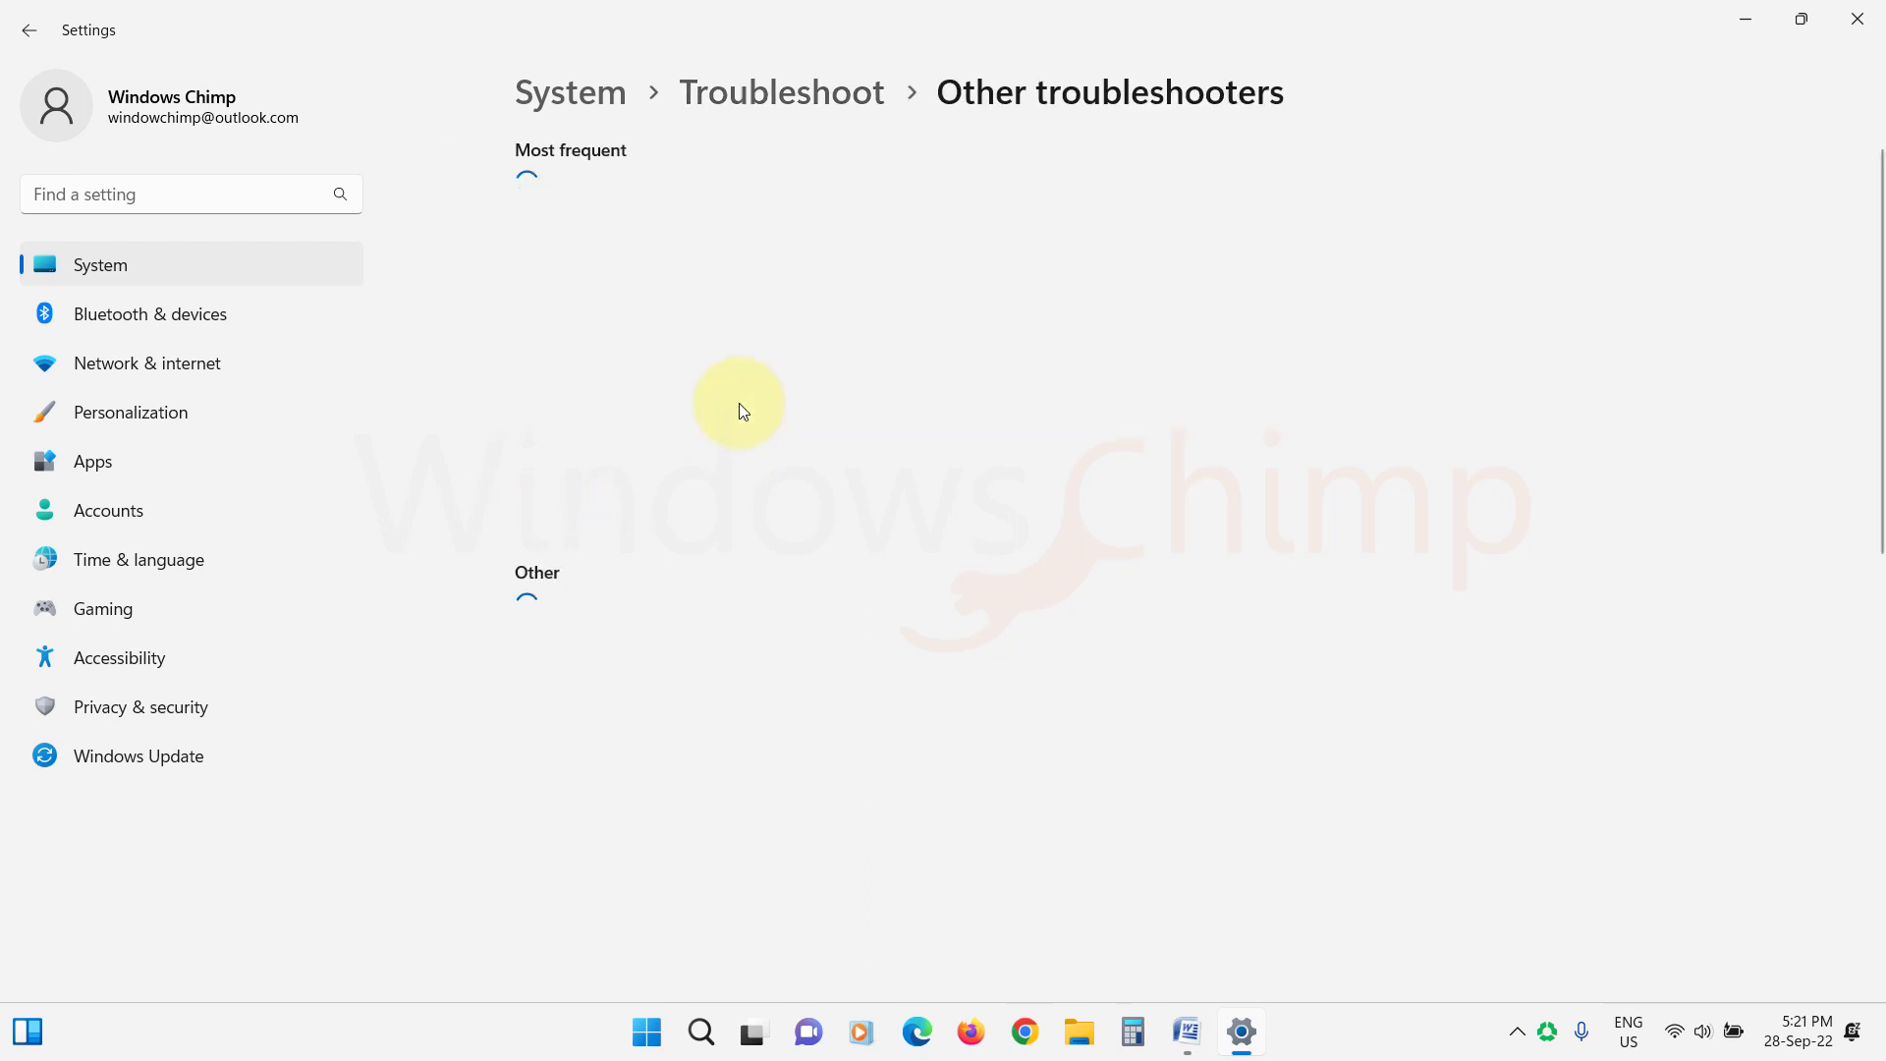
{"action": "scroll", "coordinate": [738, 408], "scroll_direction": "down", "scroll_amount": 5}
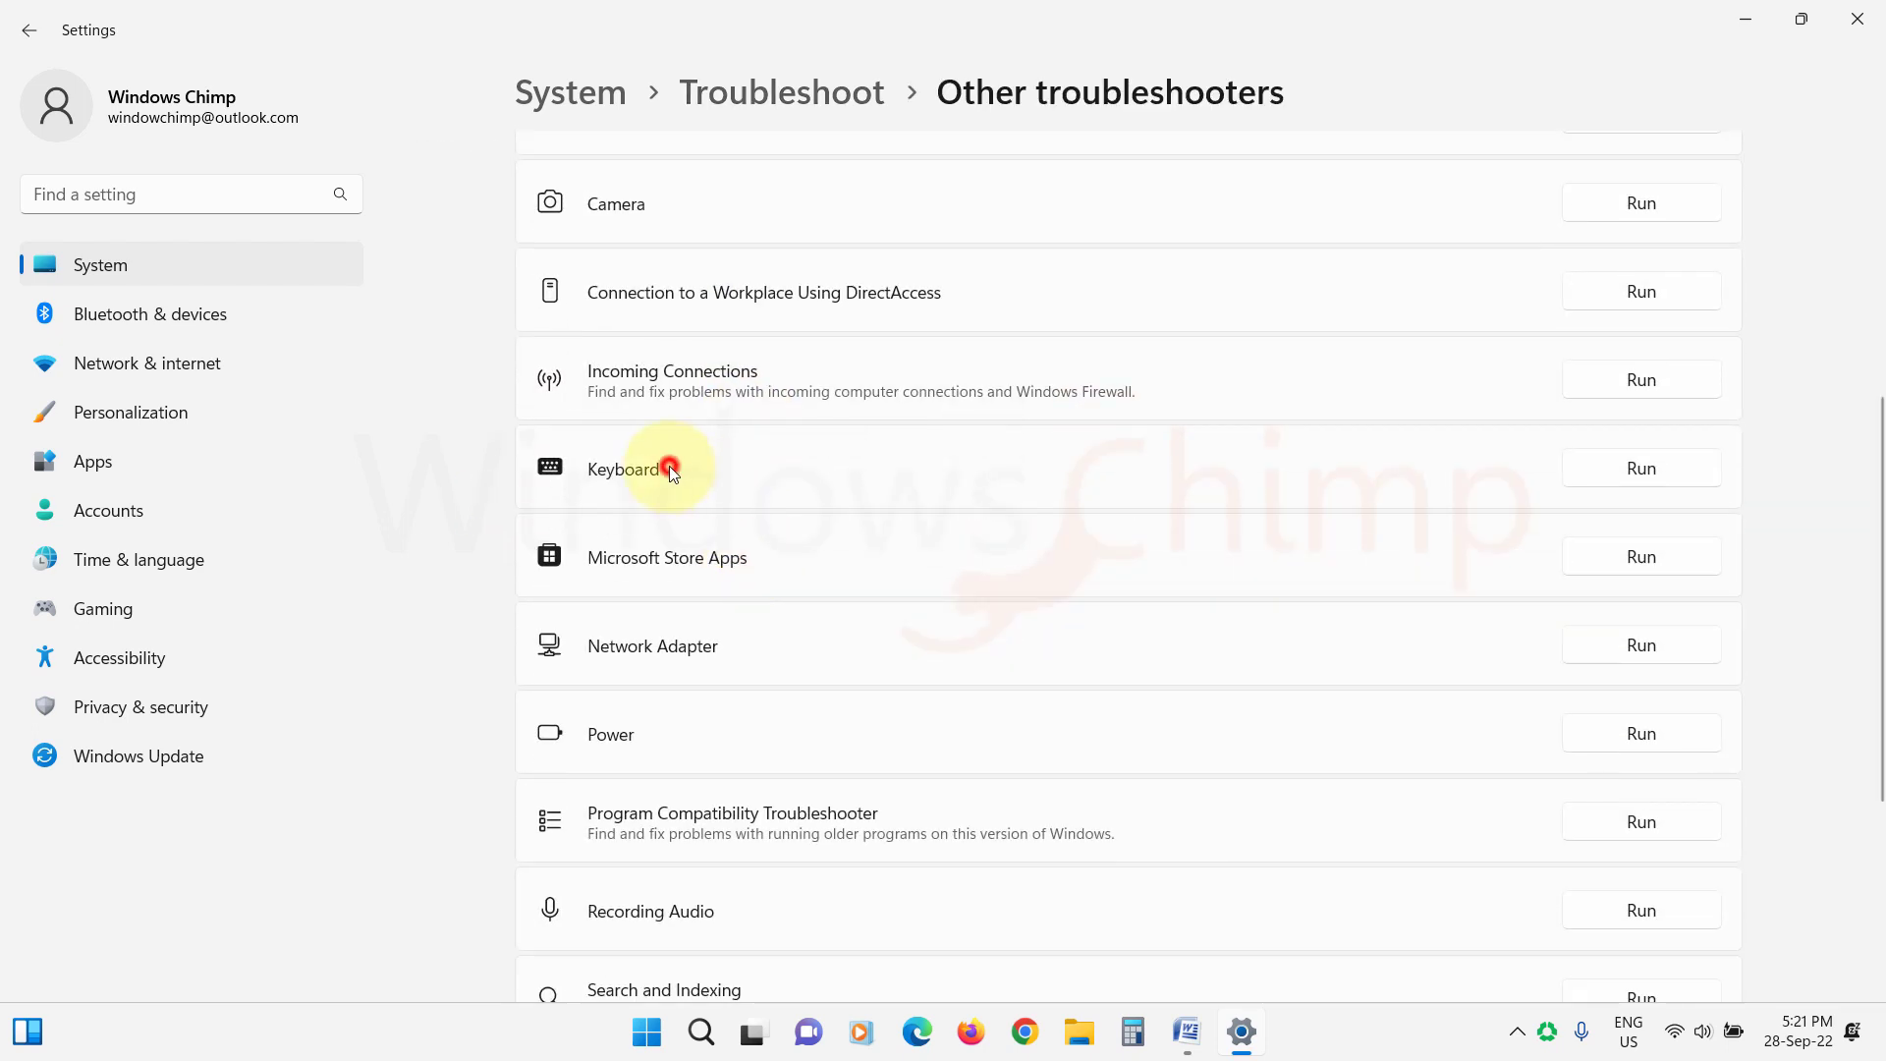
{"action": "left_click", "coordinate": [1608, 469]}
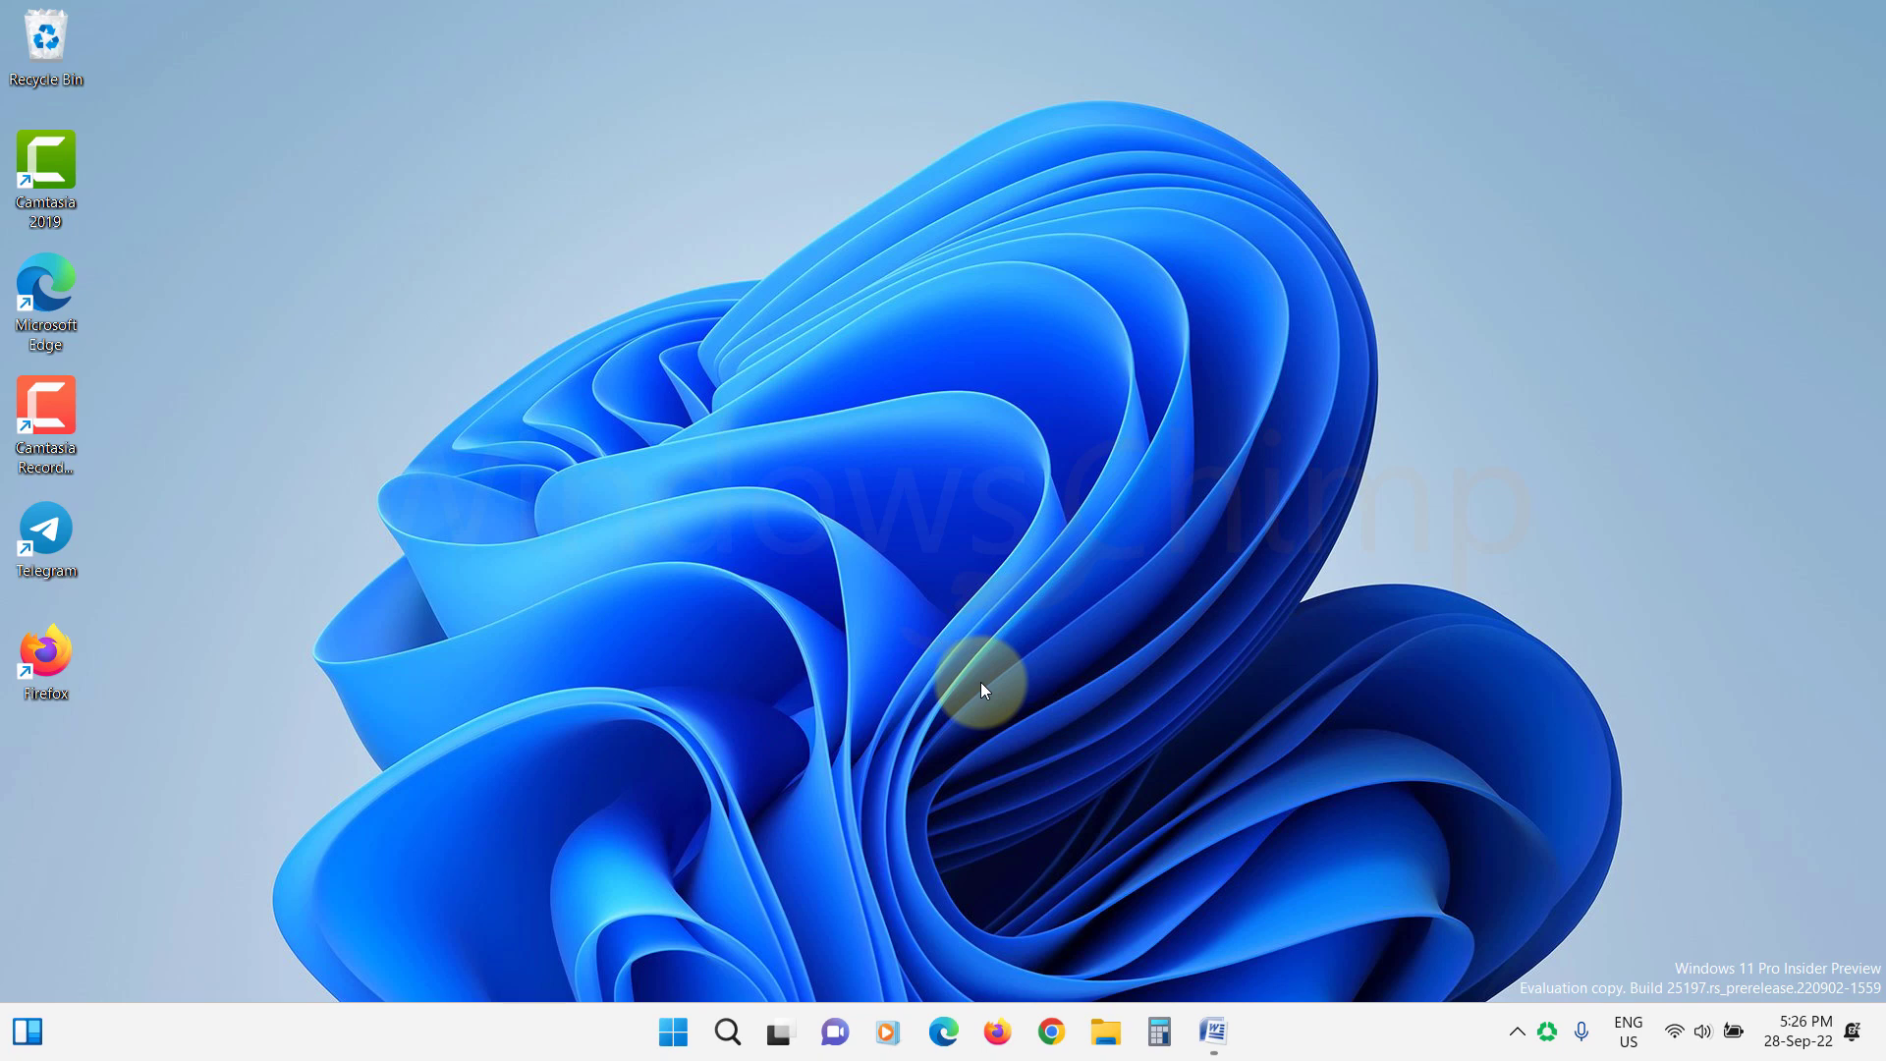
- Open the English (United States) language options under Settings > Time & language > Language & region
{"action": "left_click", "coordinate": [677, 1034]}
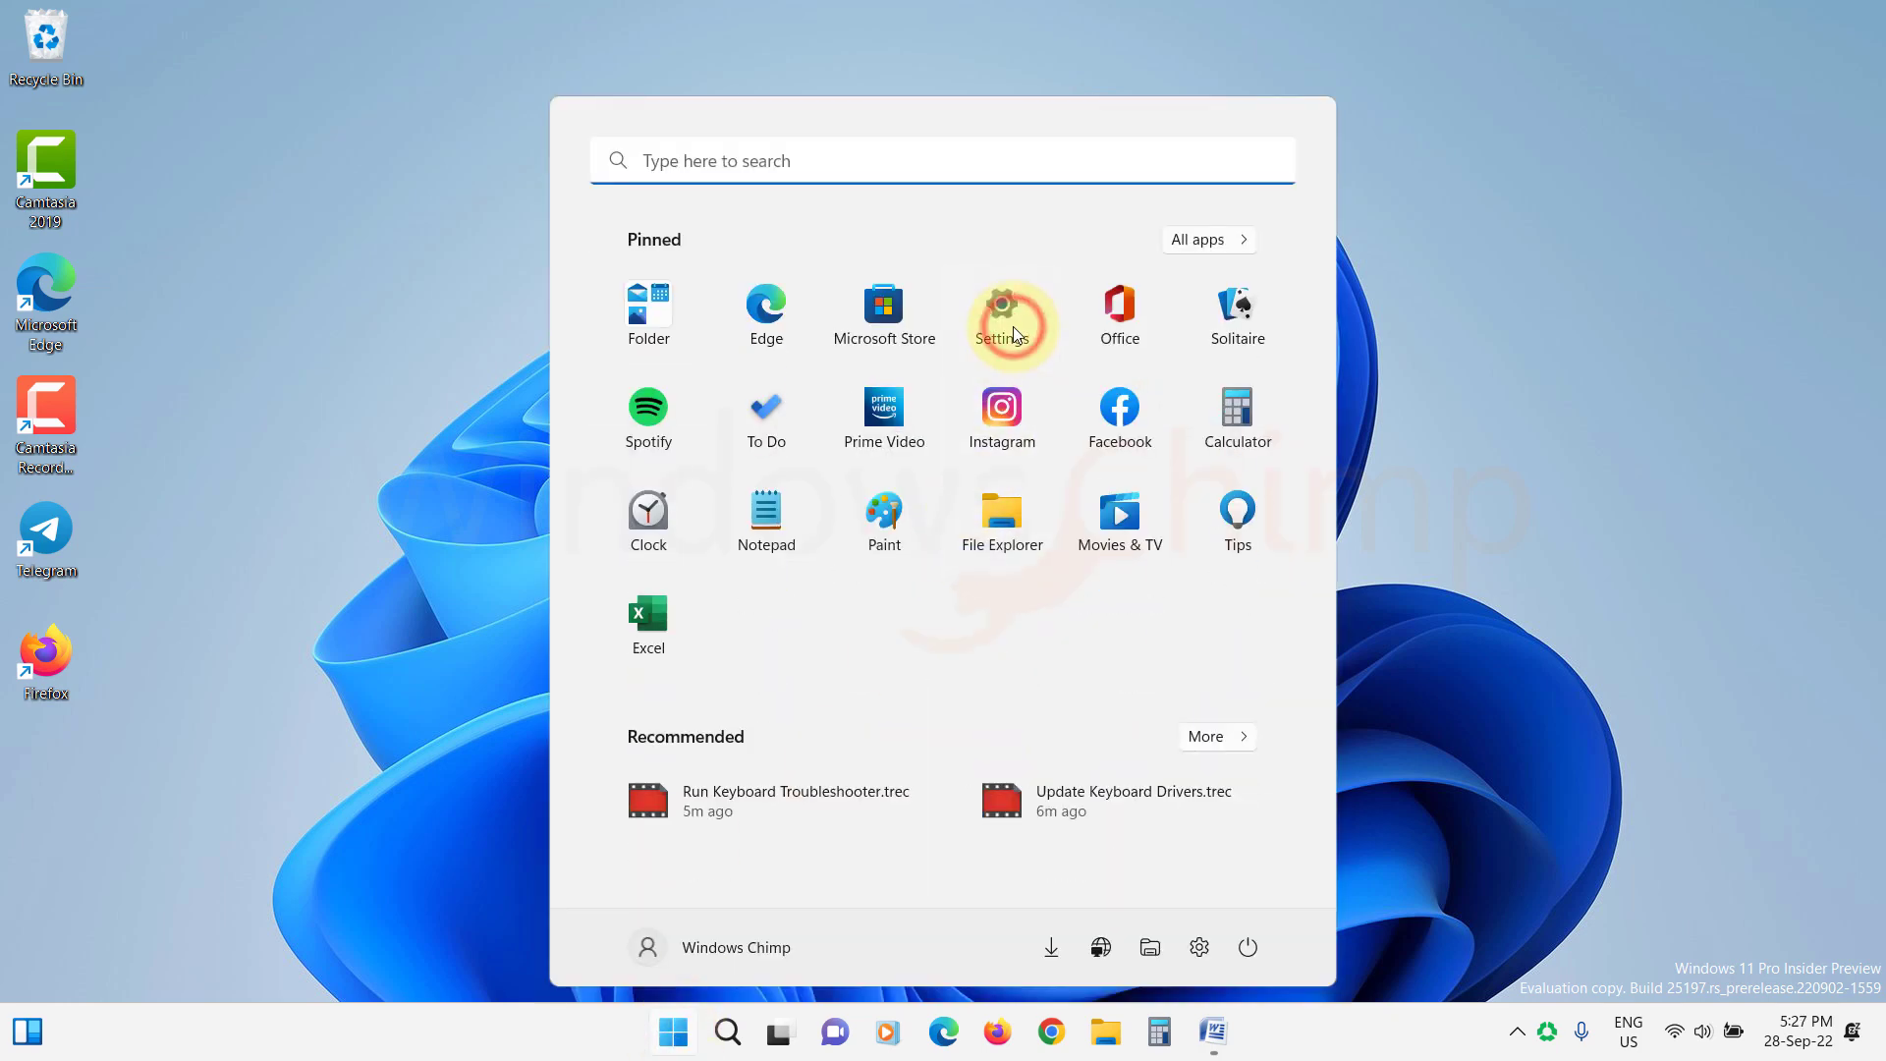
{"action": "left_click", "coordinate": [1013, 334]}
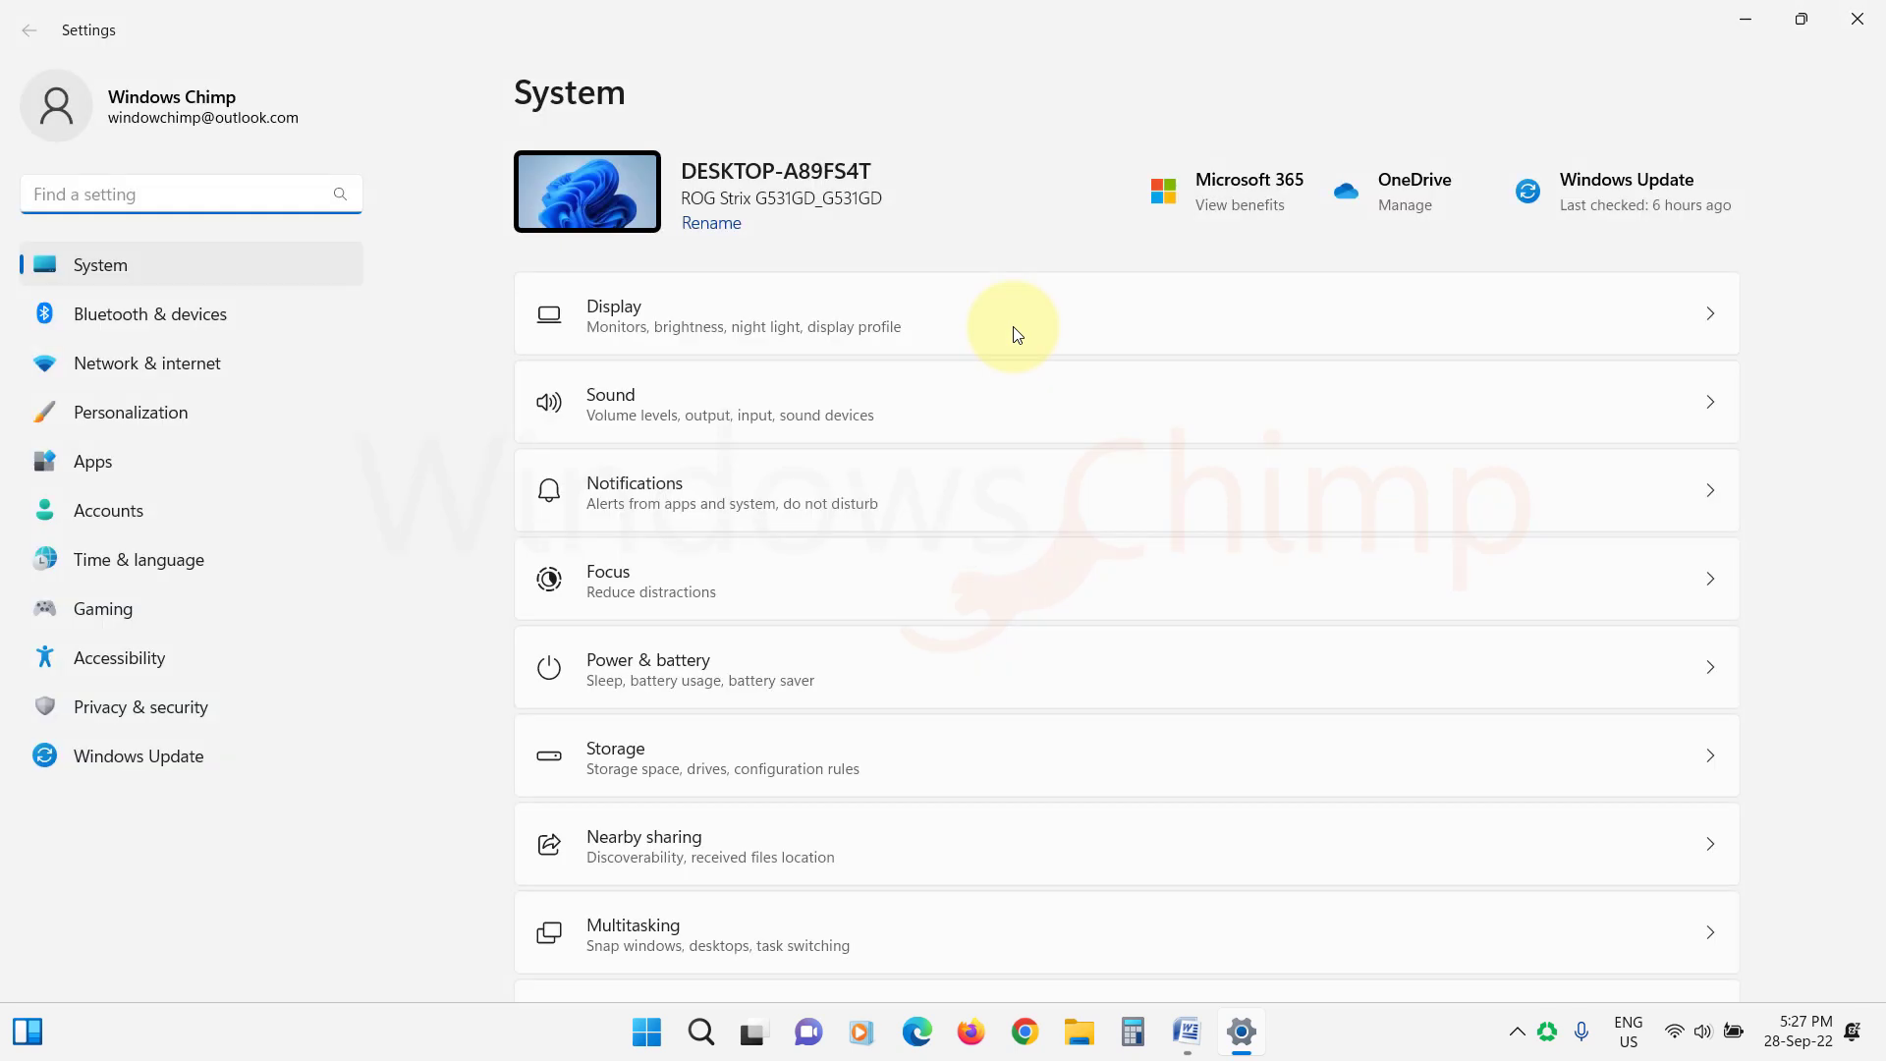
{"action": "left_click", "coordinate": [145, 568]}
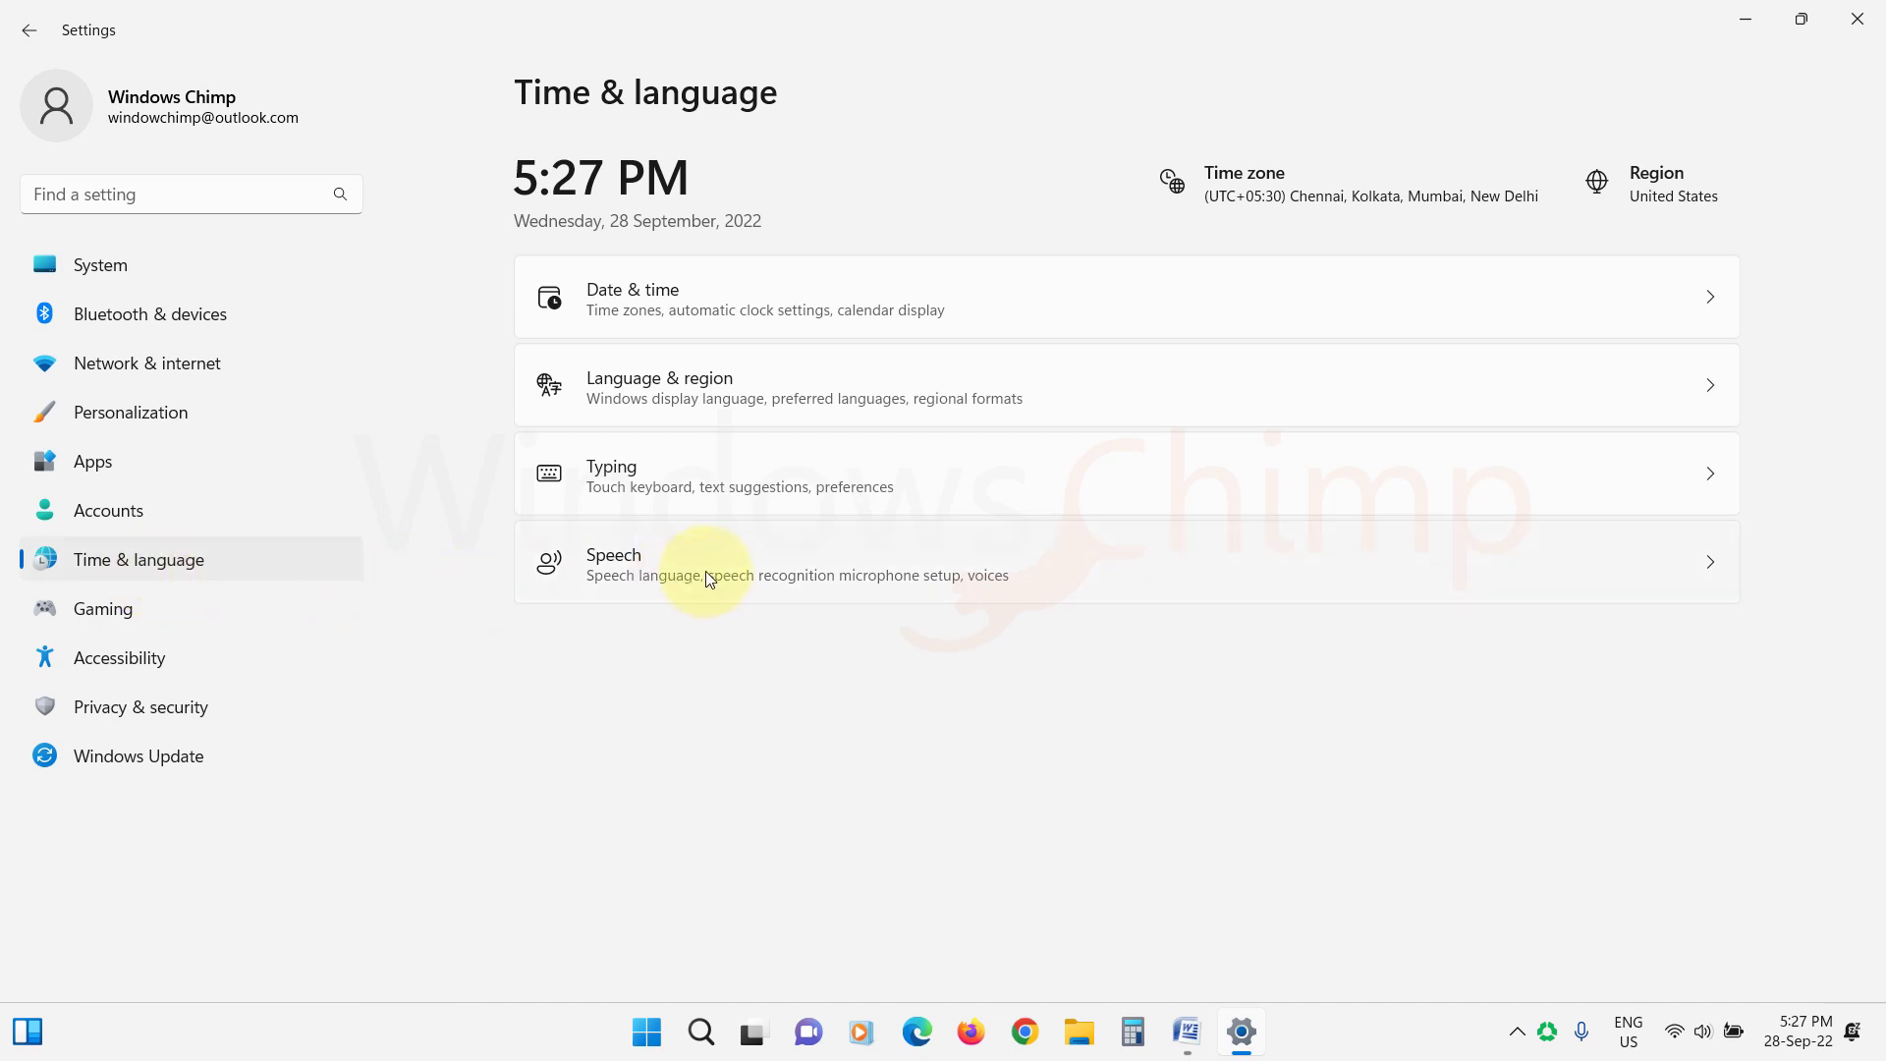
{"action": "left_click", "coordinate": [738, 401]}
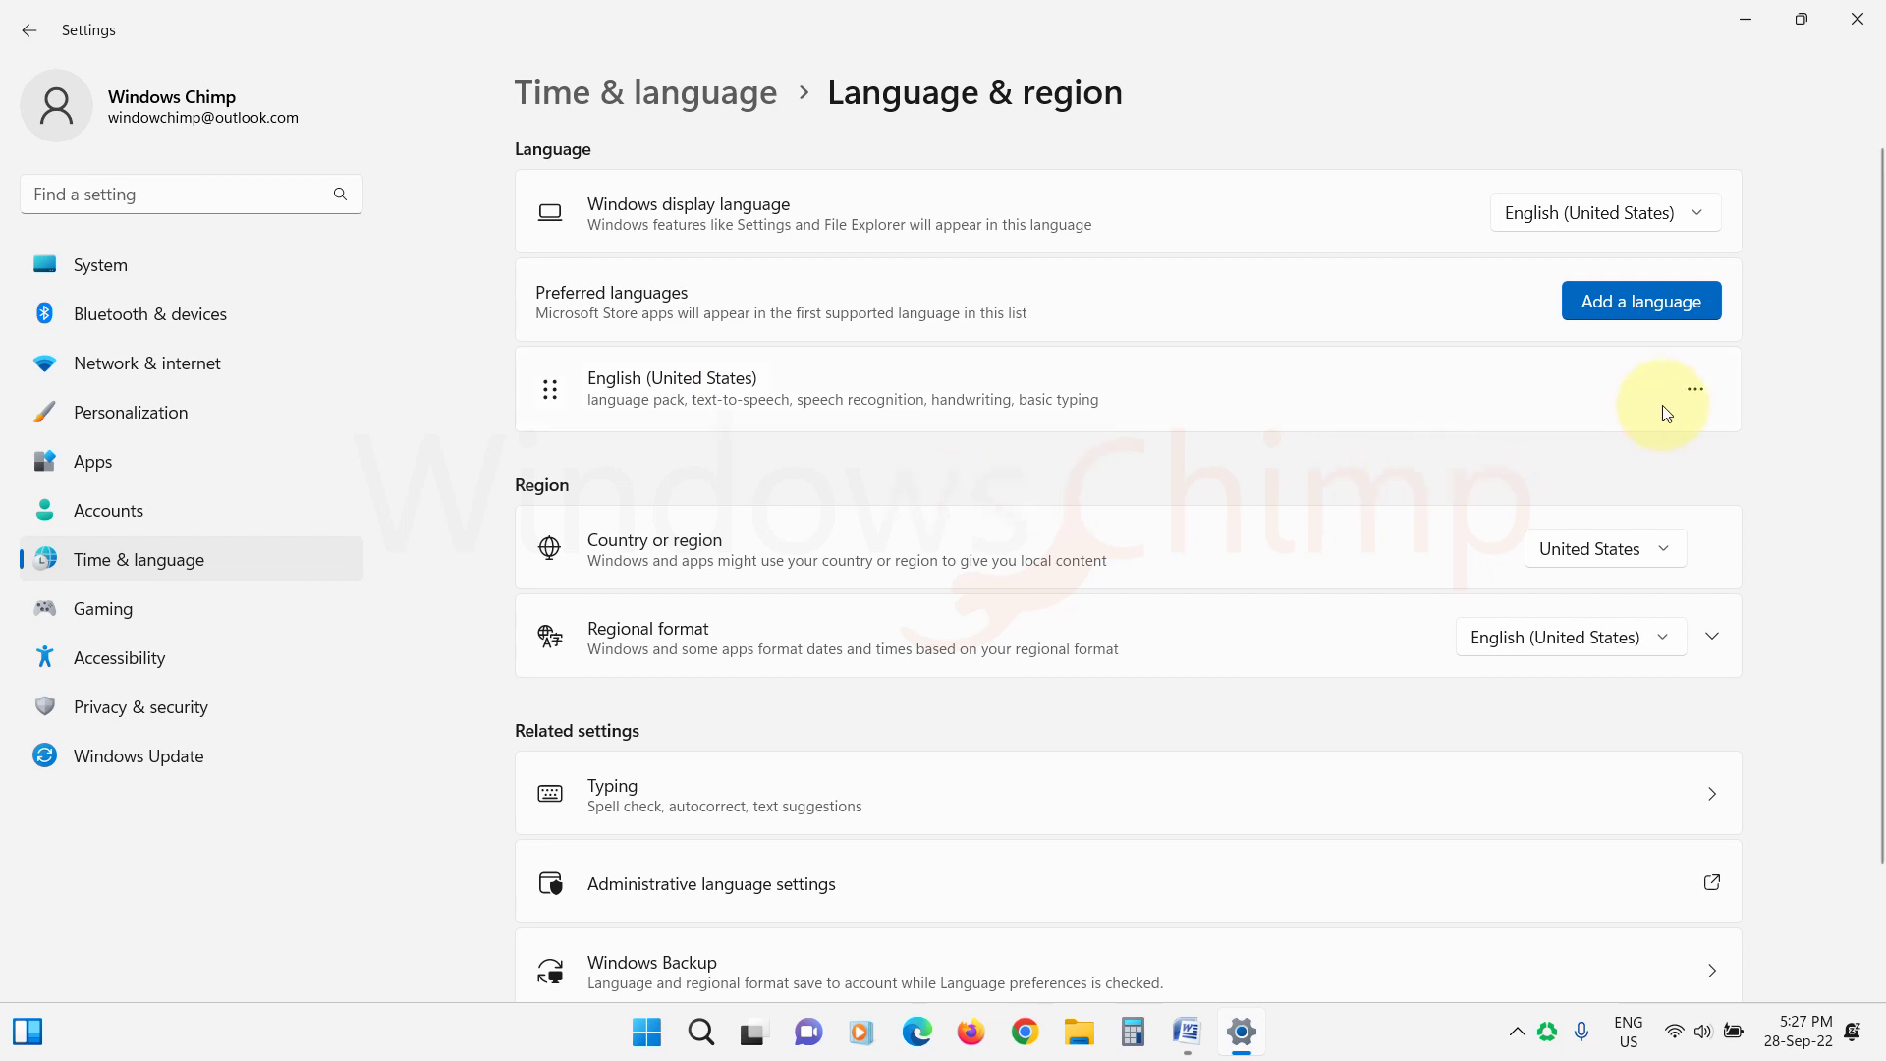
{"action": "left_click", "coordinate": [1697, 393]}
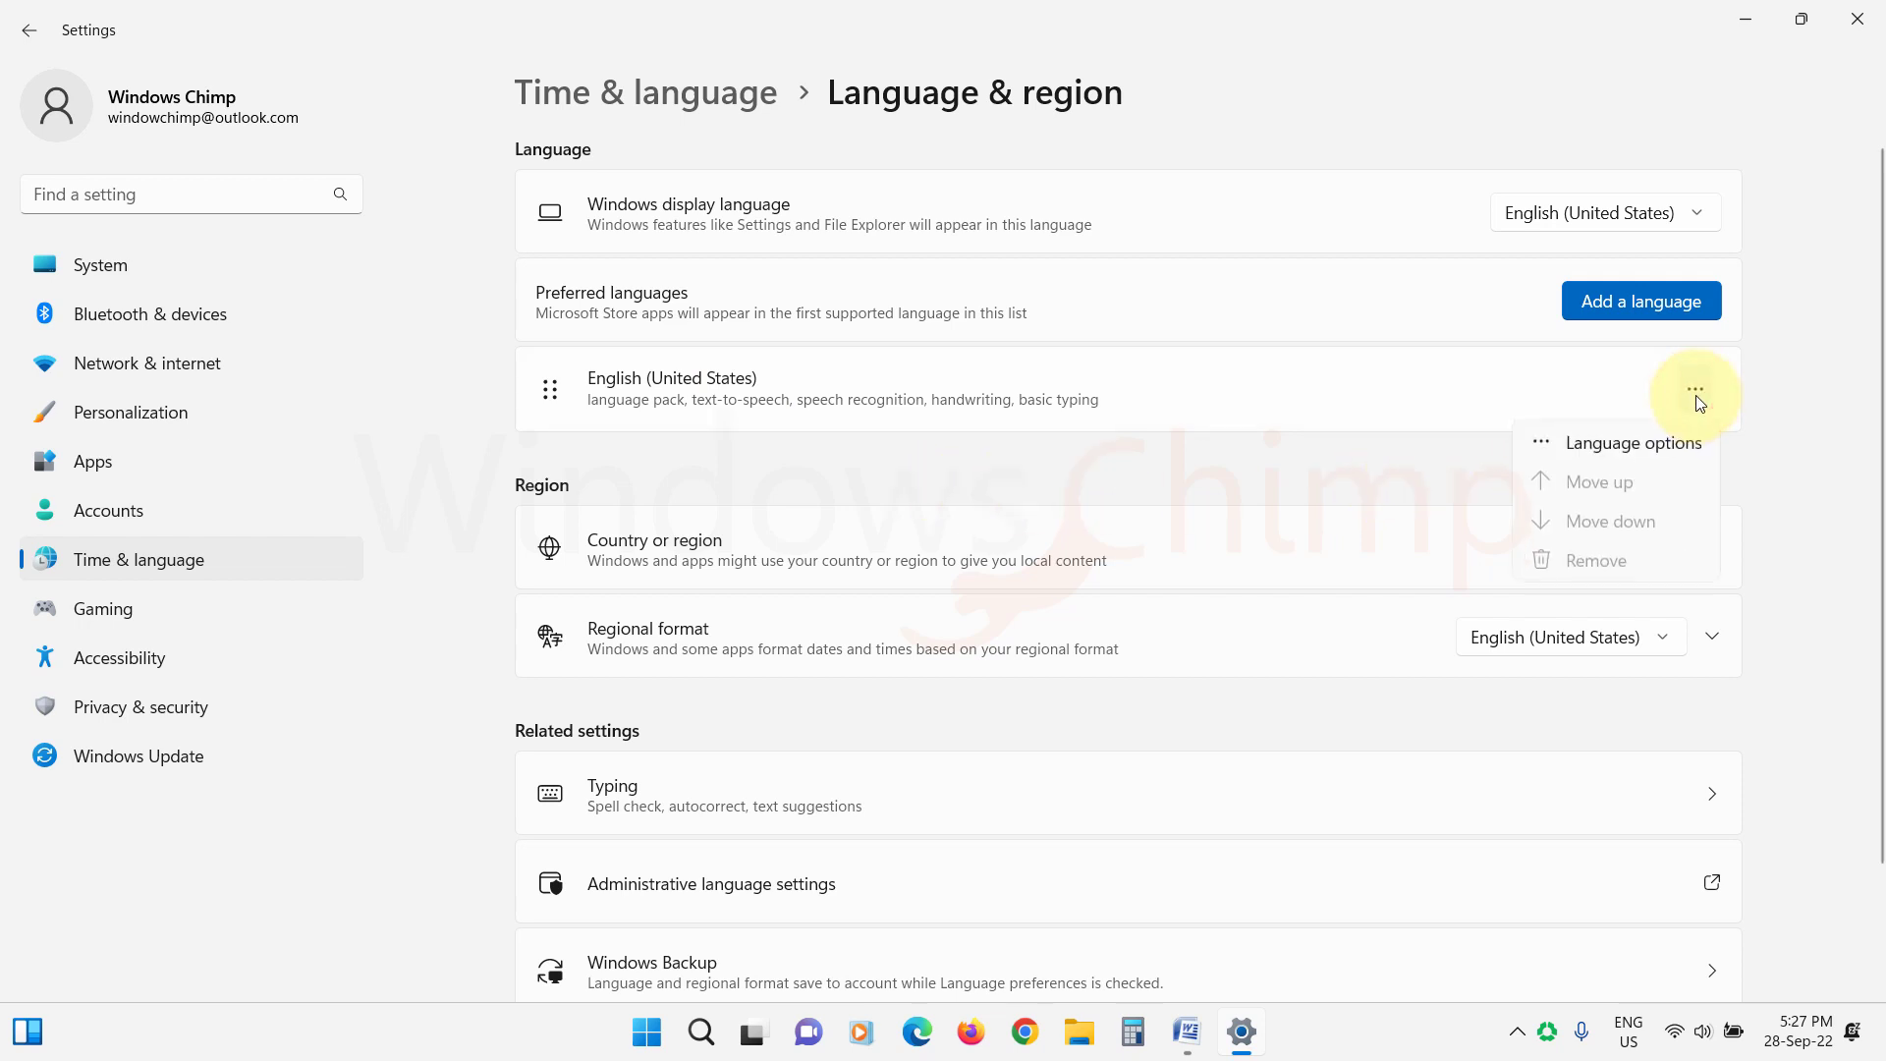
{"action": "left_click", "coordinate": [1623, 447]}
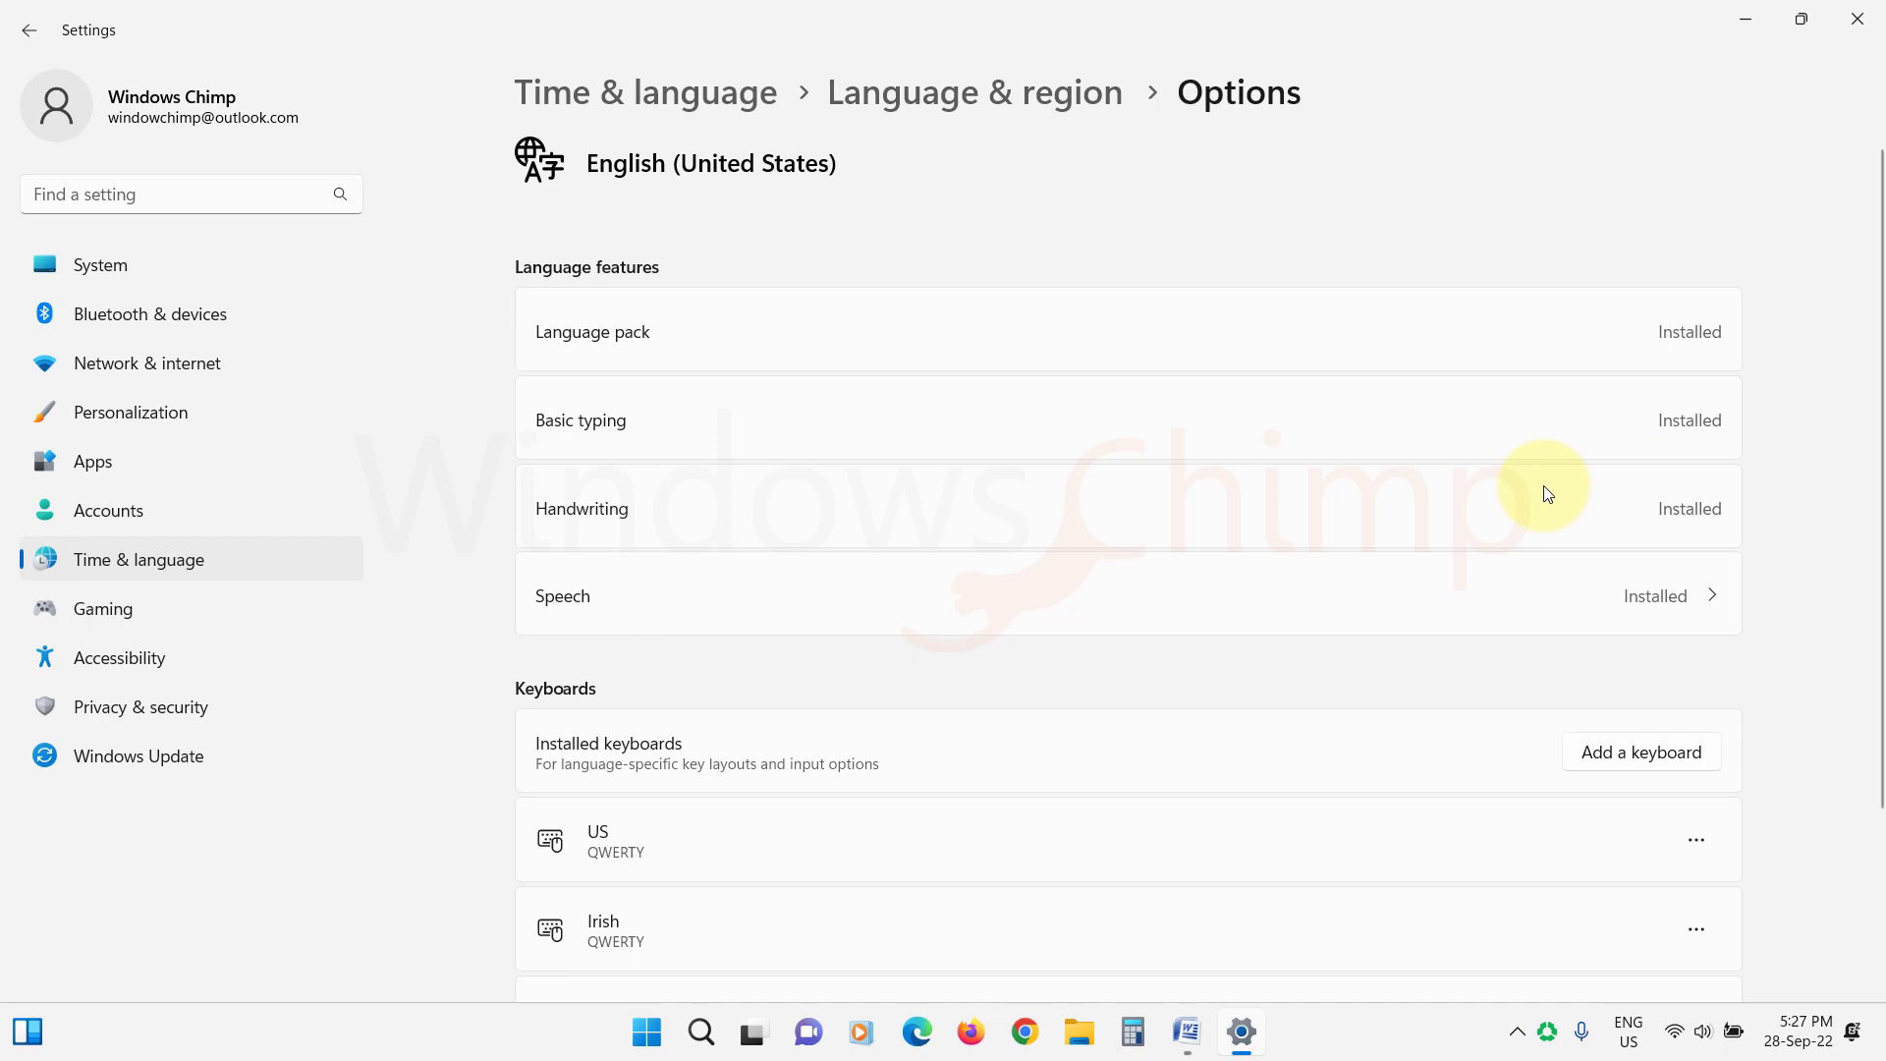
{"action": "scroll", "coordinate": [1543, 486], "scroll_direction": "down", "scroll_amount": 3}
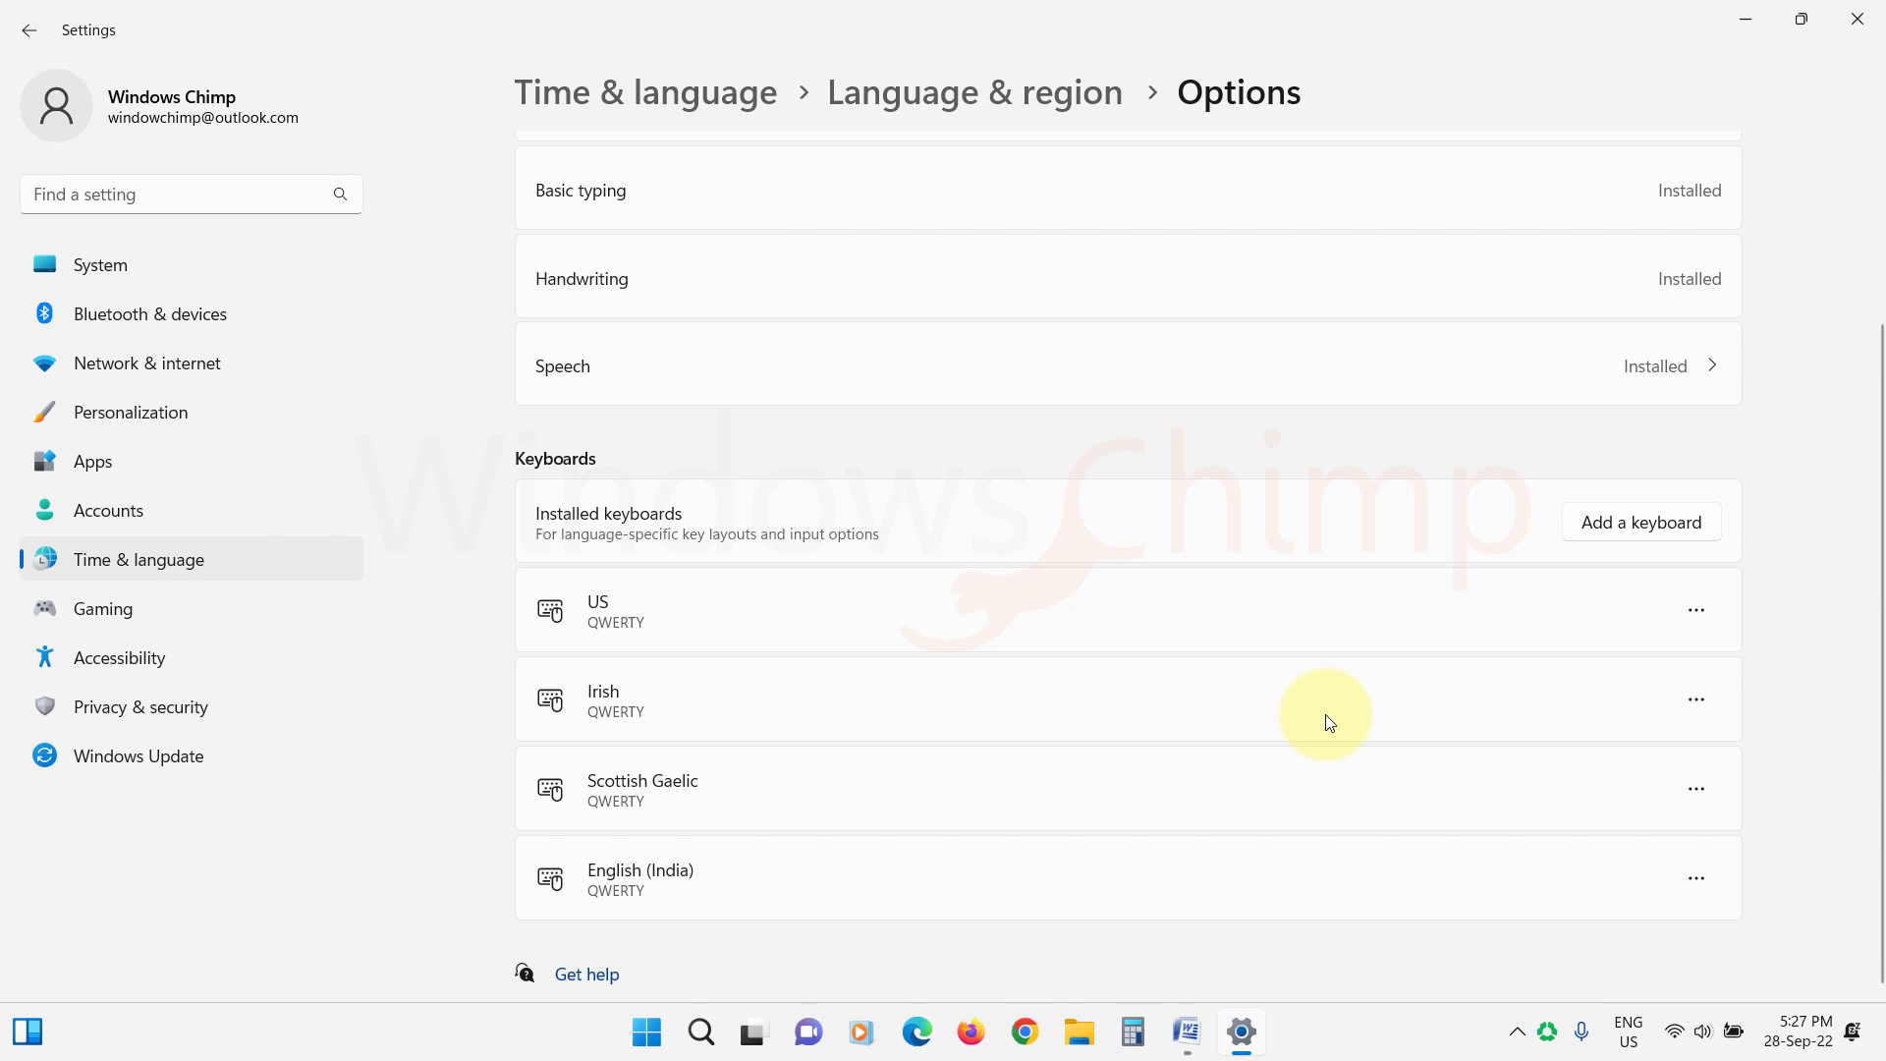
- Remove the Irish, Scottish Gaelic and English (India) keyboards
{"action": "left_click", "coordinate": [1697, 706]}
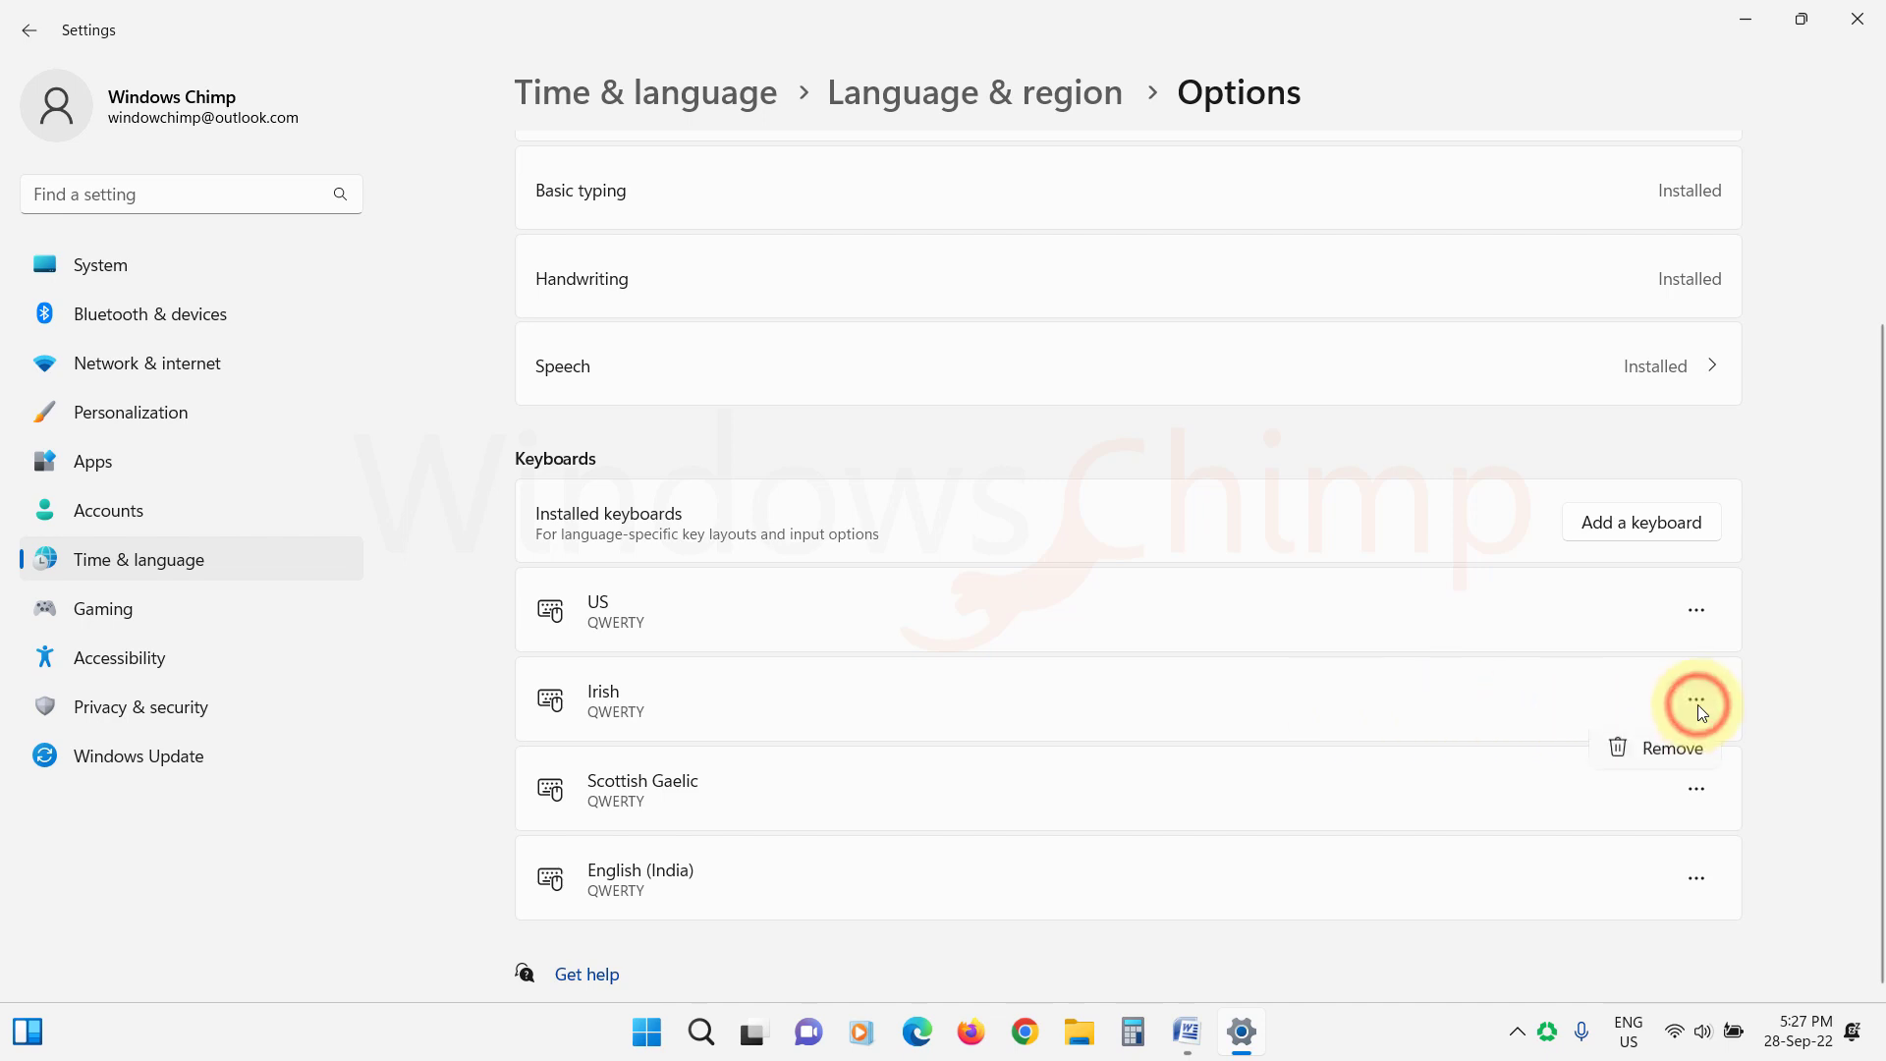
{"action": "left_click", "coordinate": [1654, 752]}
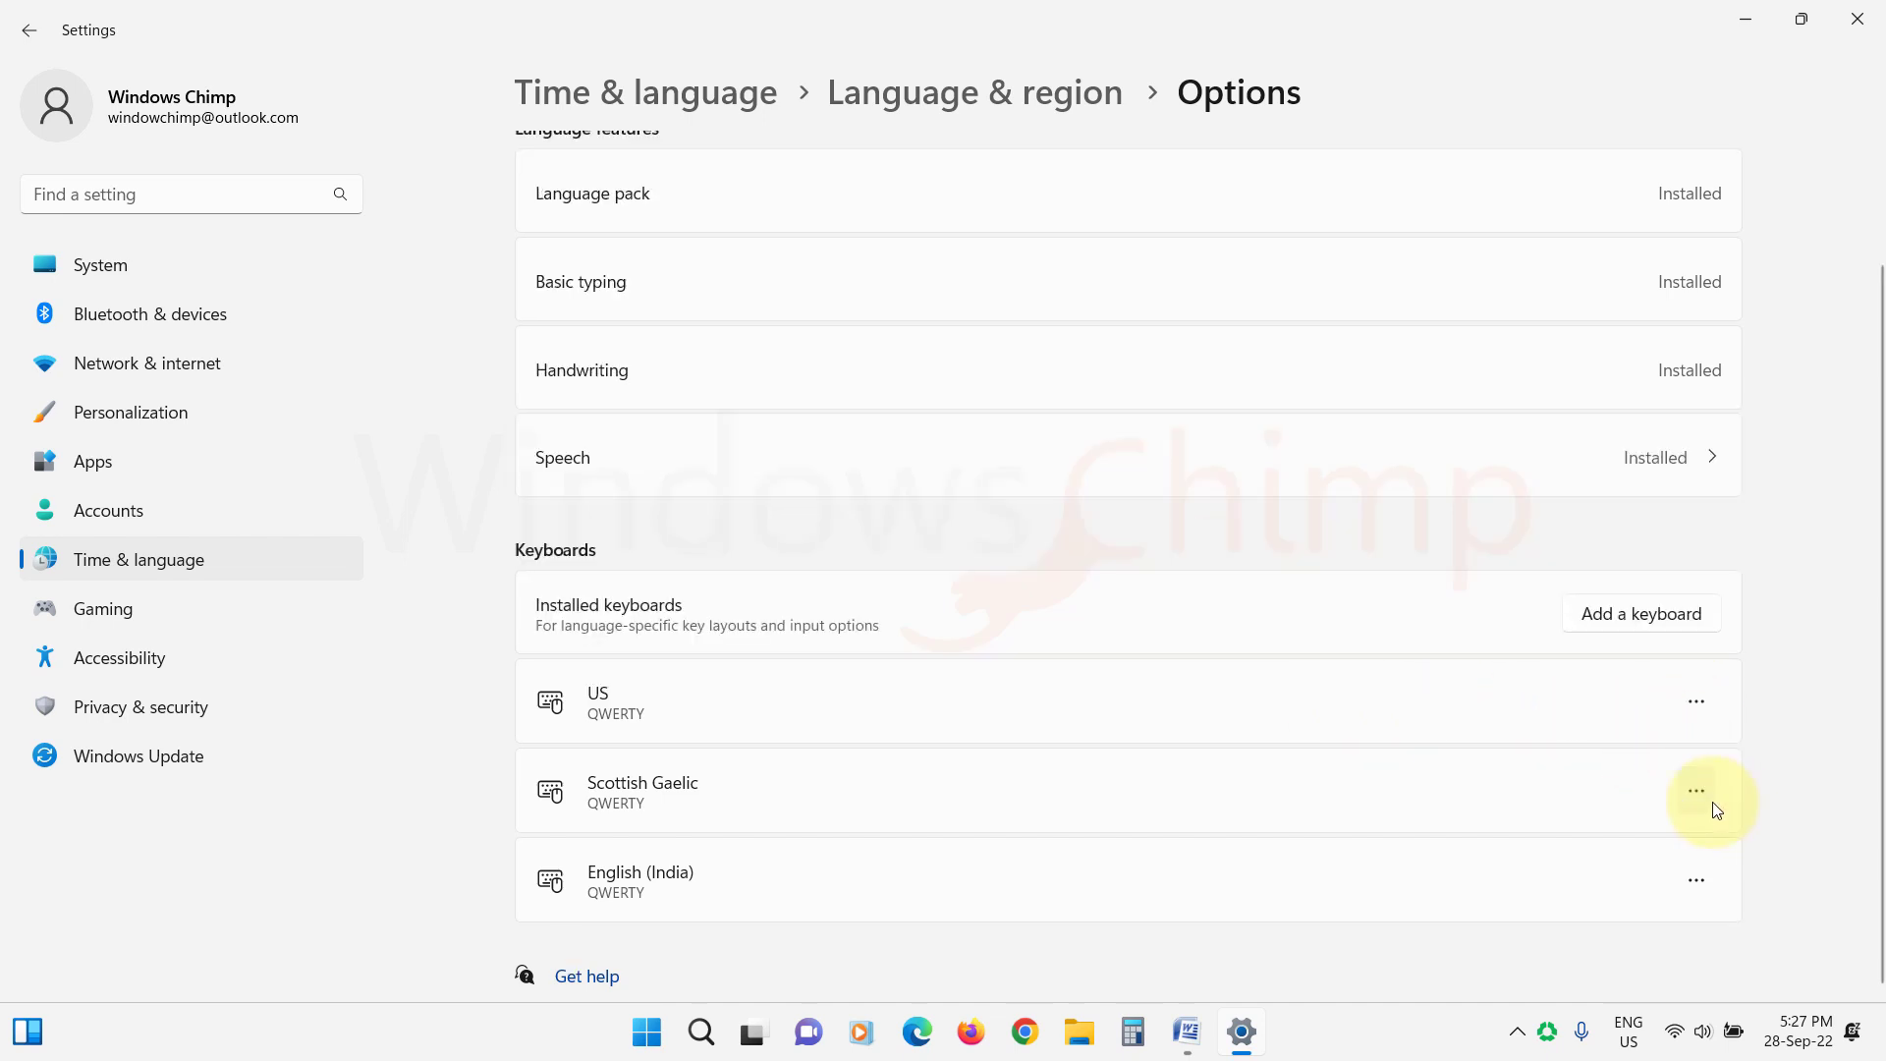
{"action": "left_click", "coordinate": [1658, 840]}
{"action": "left_click", "coordinate": [1694, 879]}
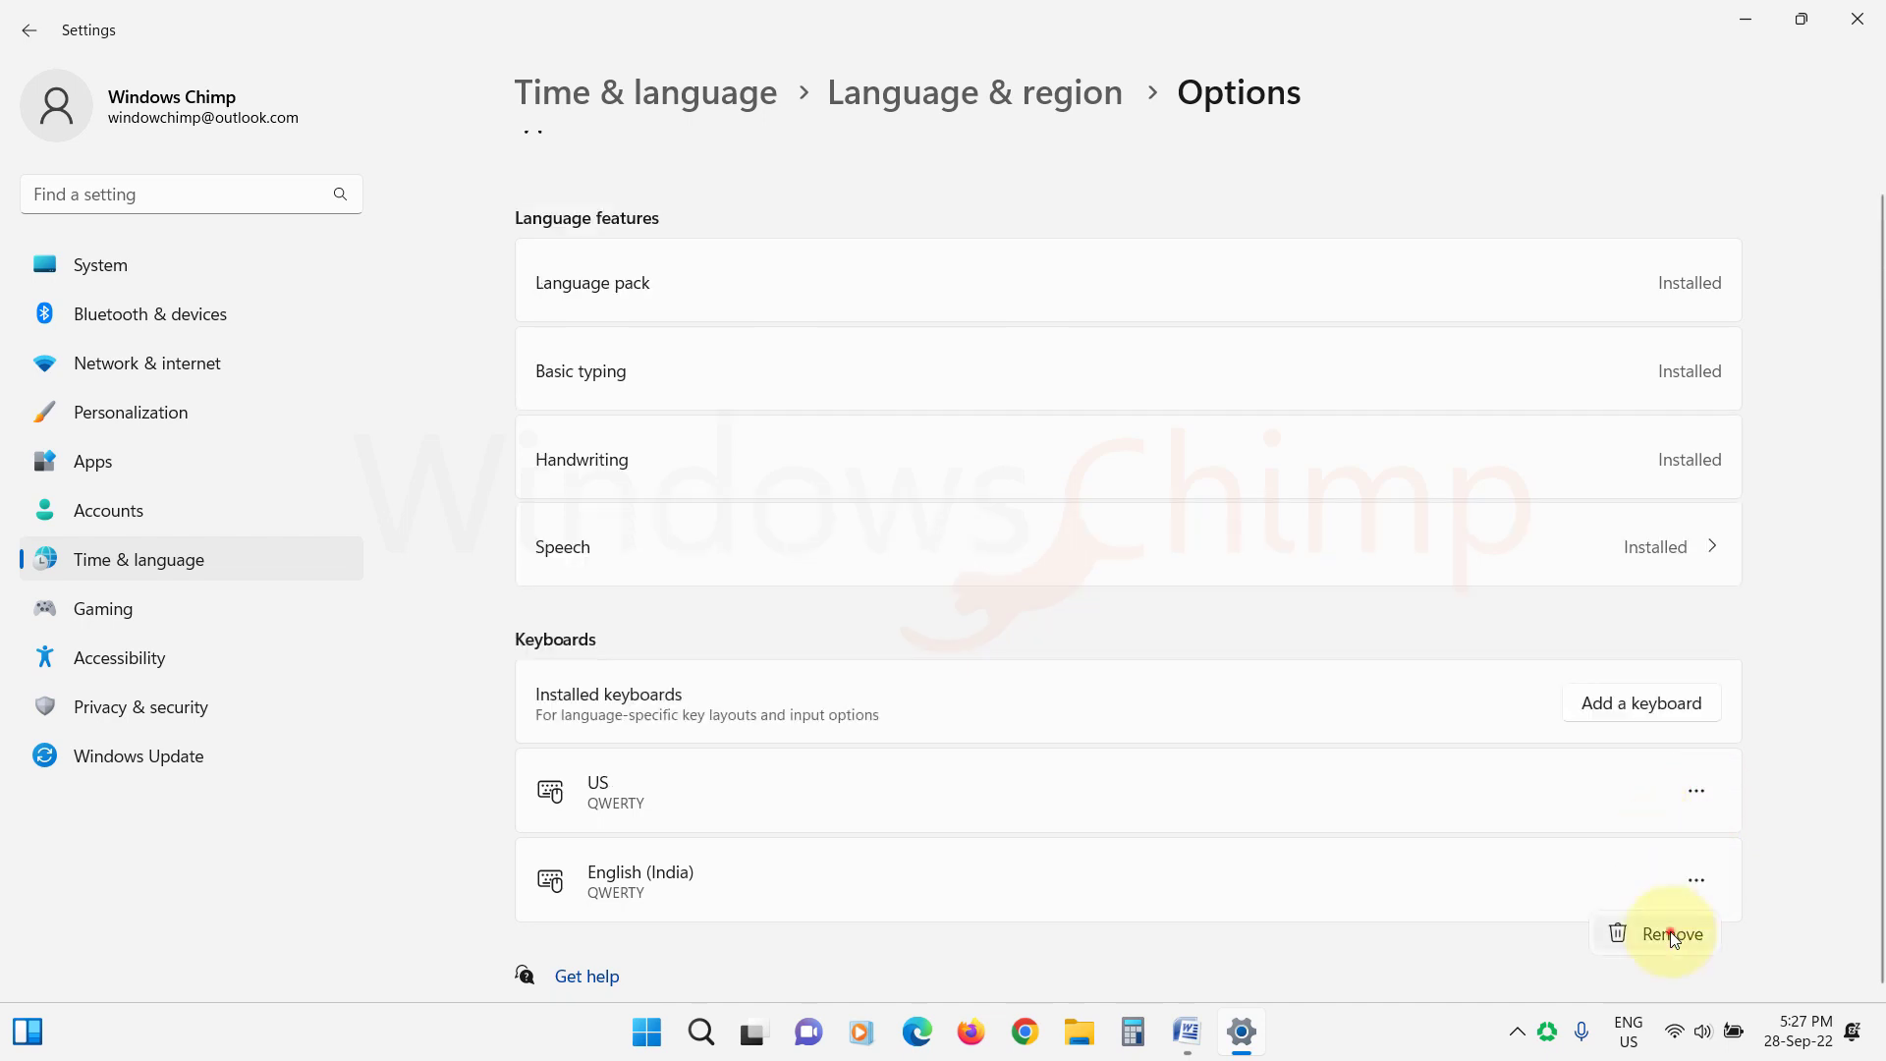
{"action": "left_click", "coordinate": [1667, 934]}
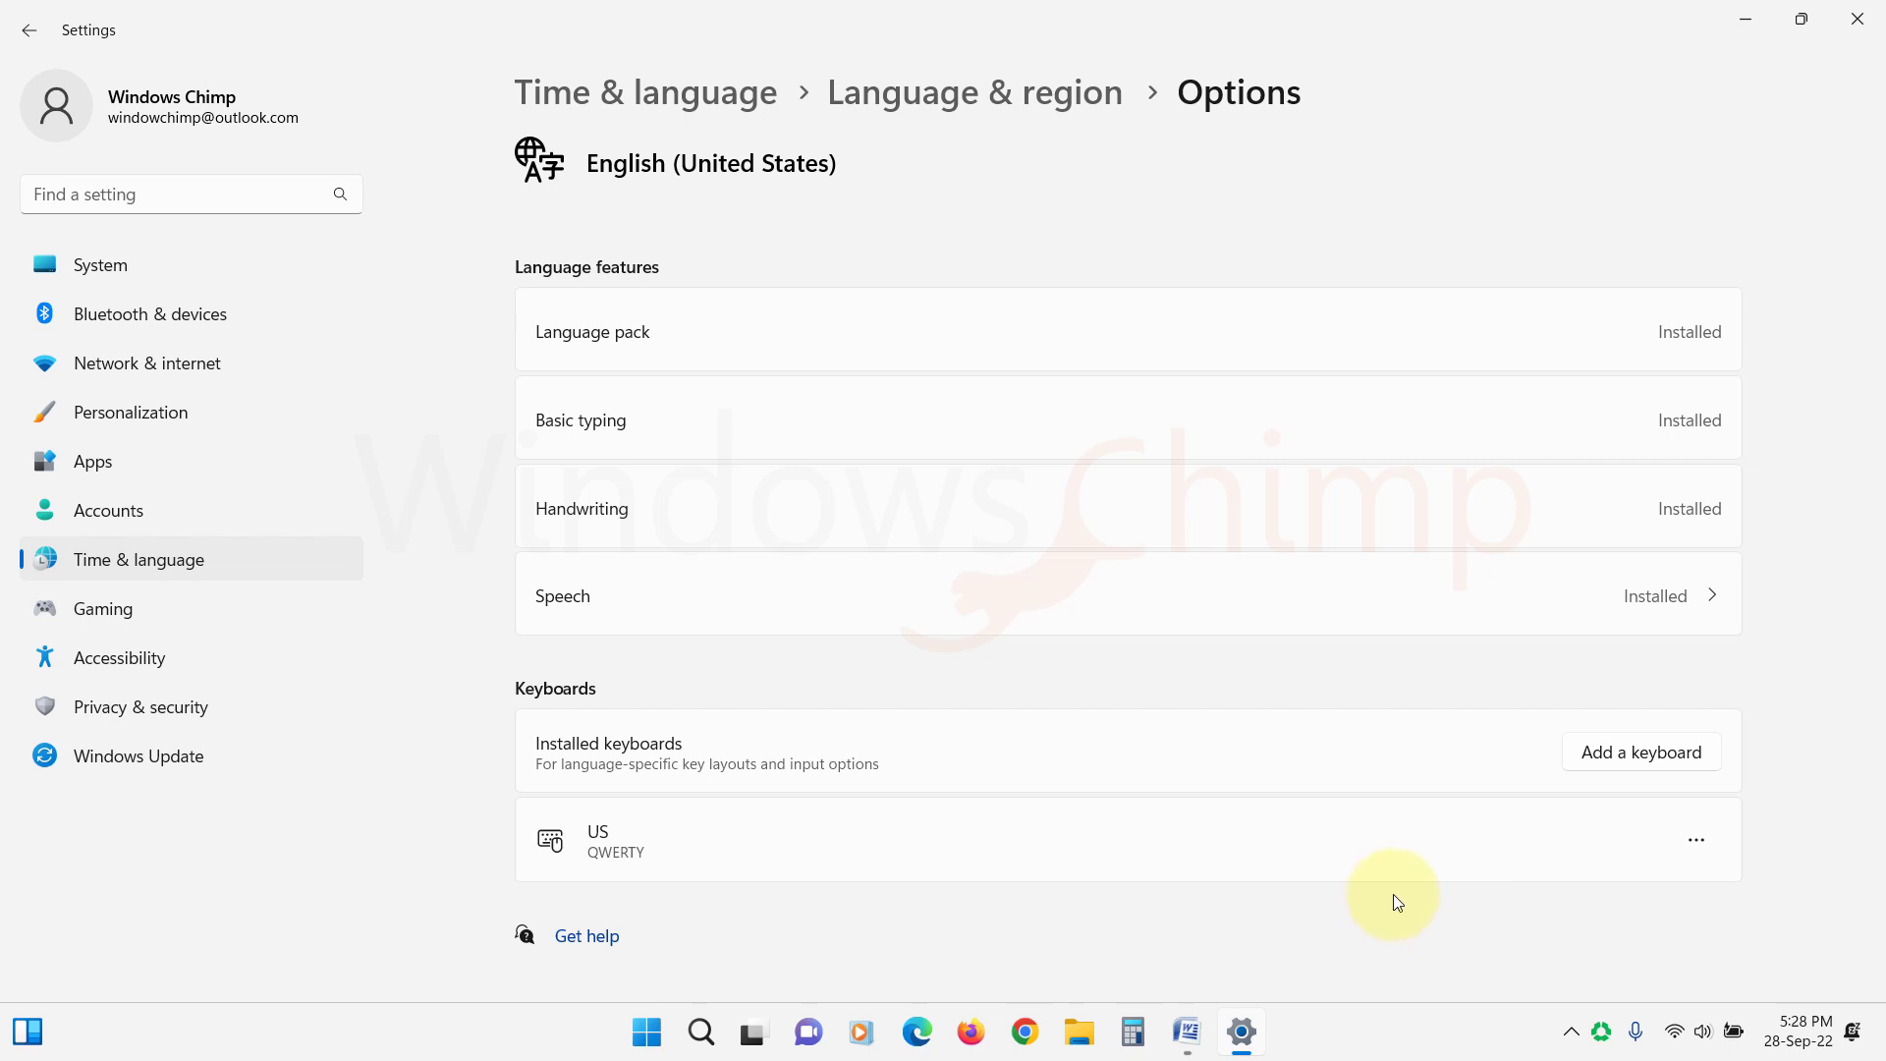
- Add the Irish keyboard, remove the US keyboard, then add US back after Irish
{"action": "left_click", "coordinate": [1638, 752]}
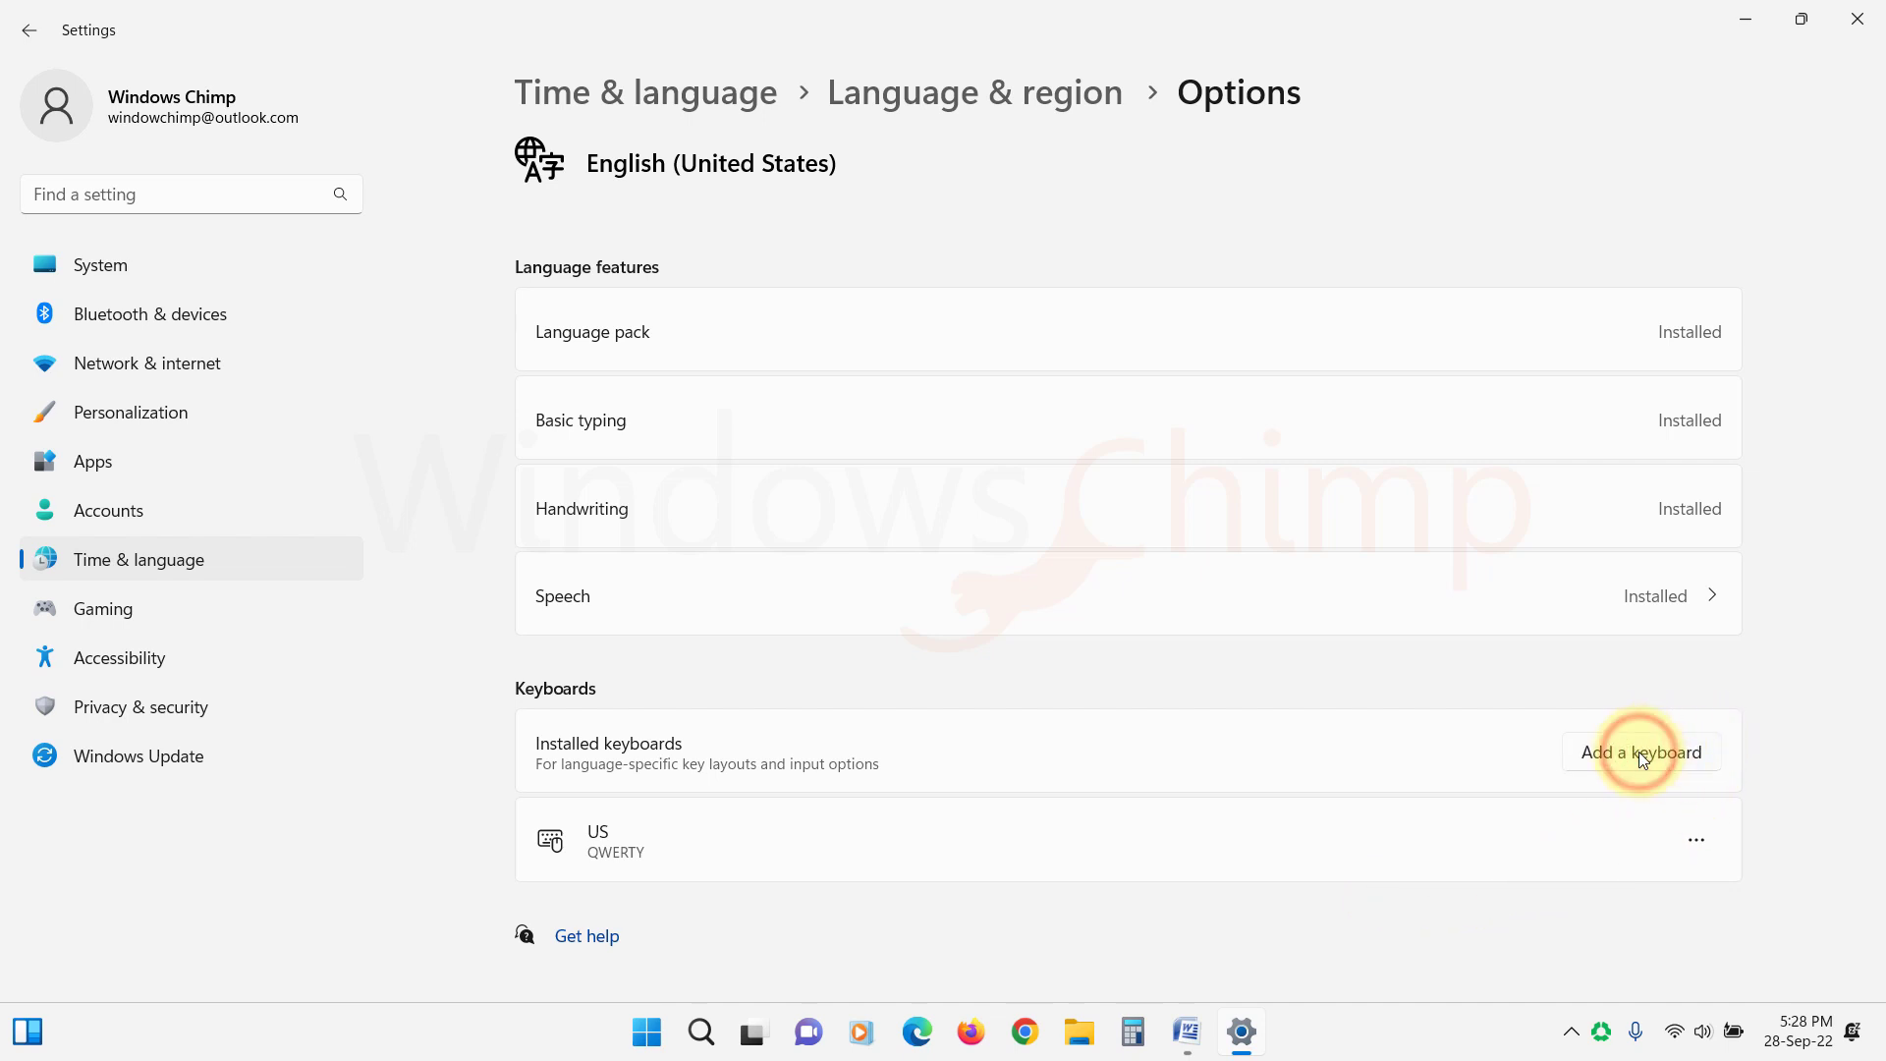
{"action": "left_click", "coordinate": [1523, 472]}
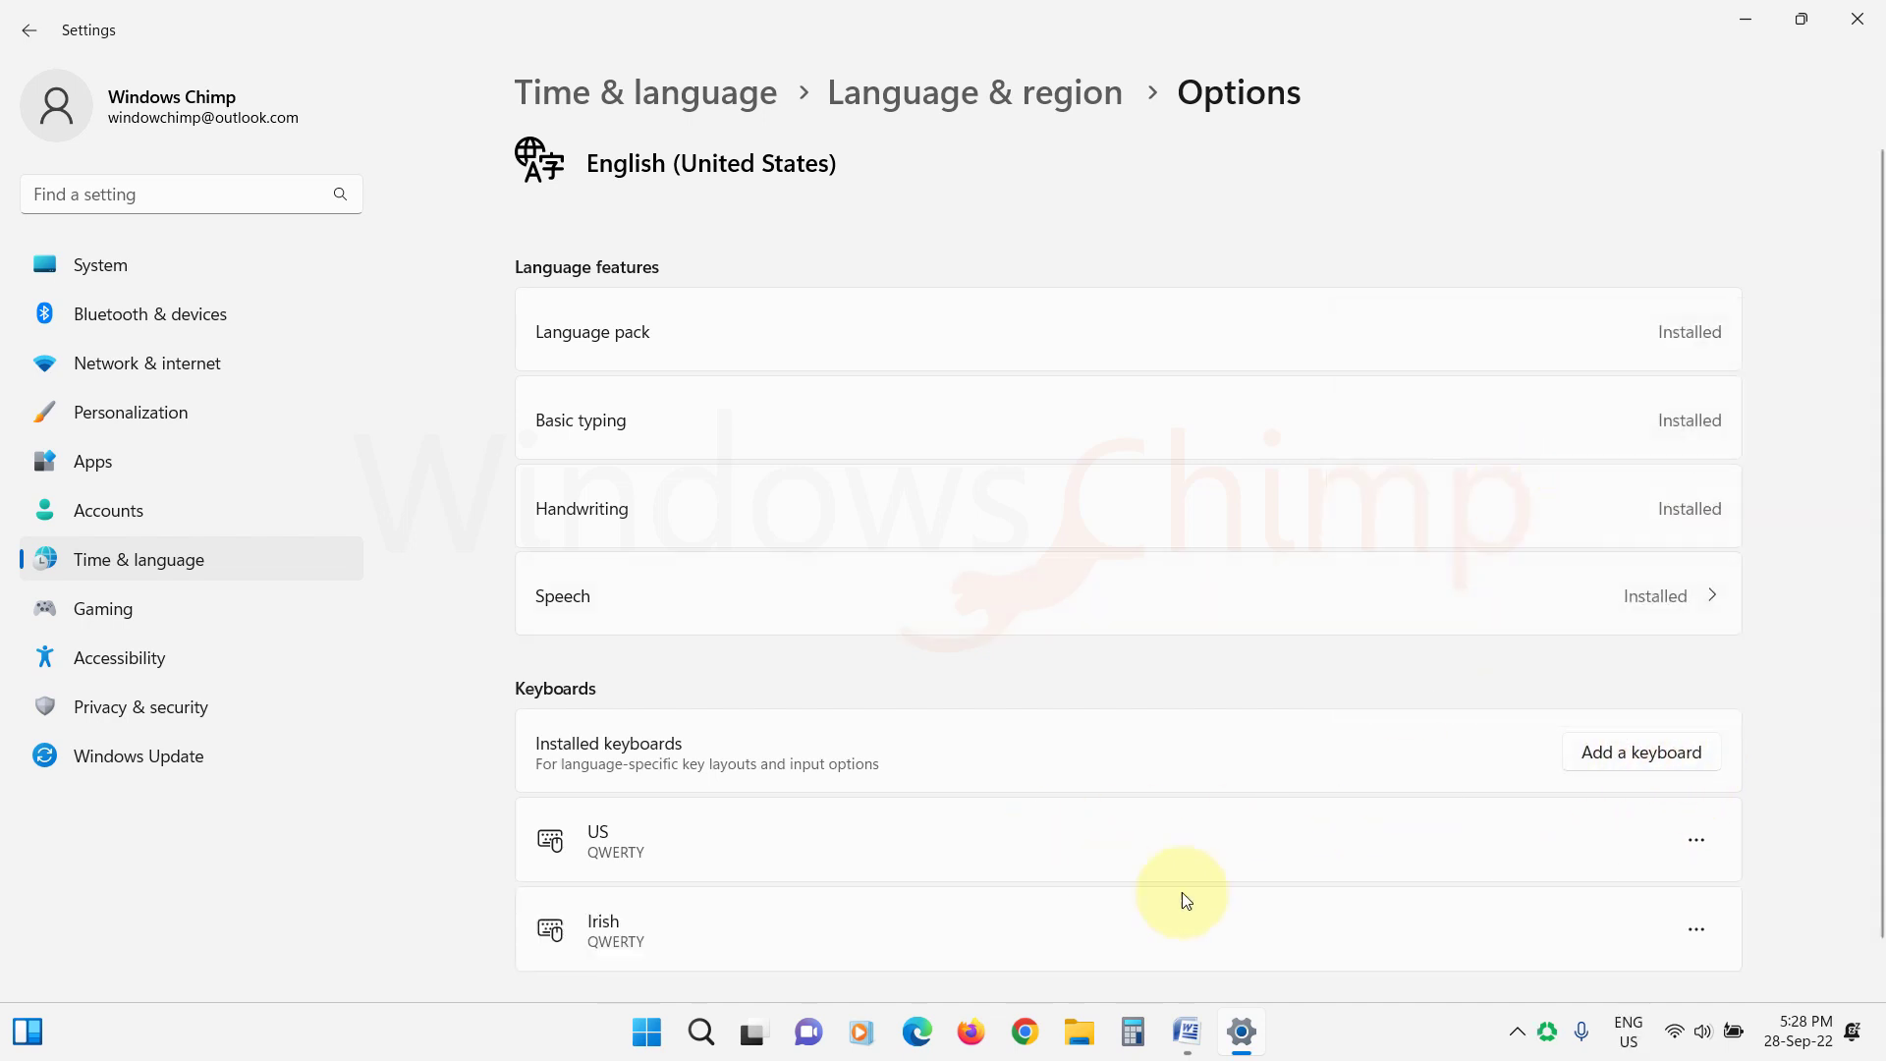
{"action": "left_click", "coordinate": [1695, 844]}
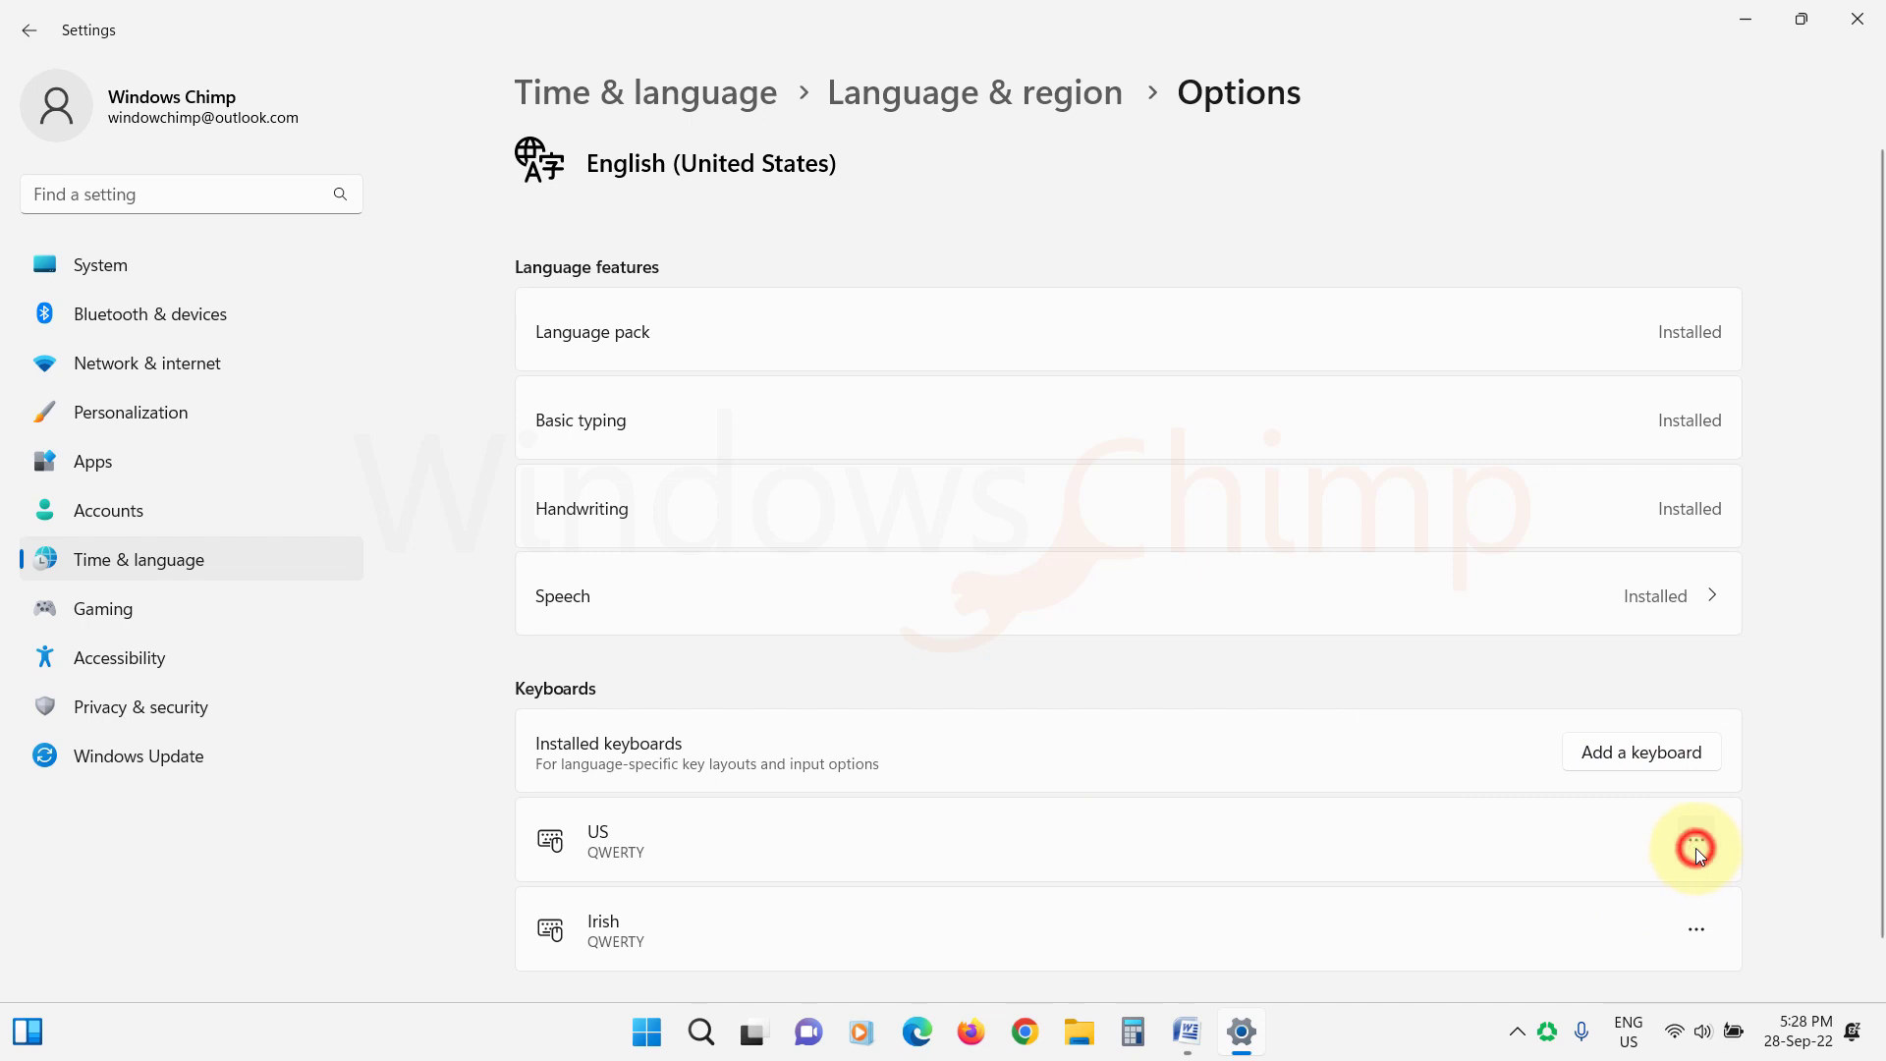
{"action": "left_click", "coordinate": [1656, 888]}
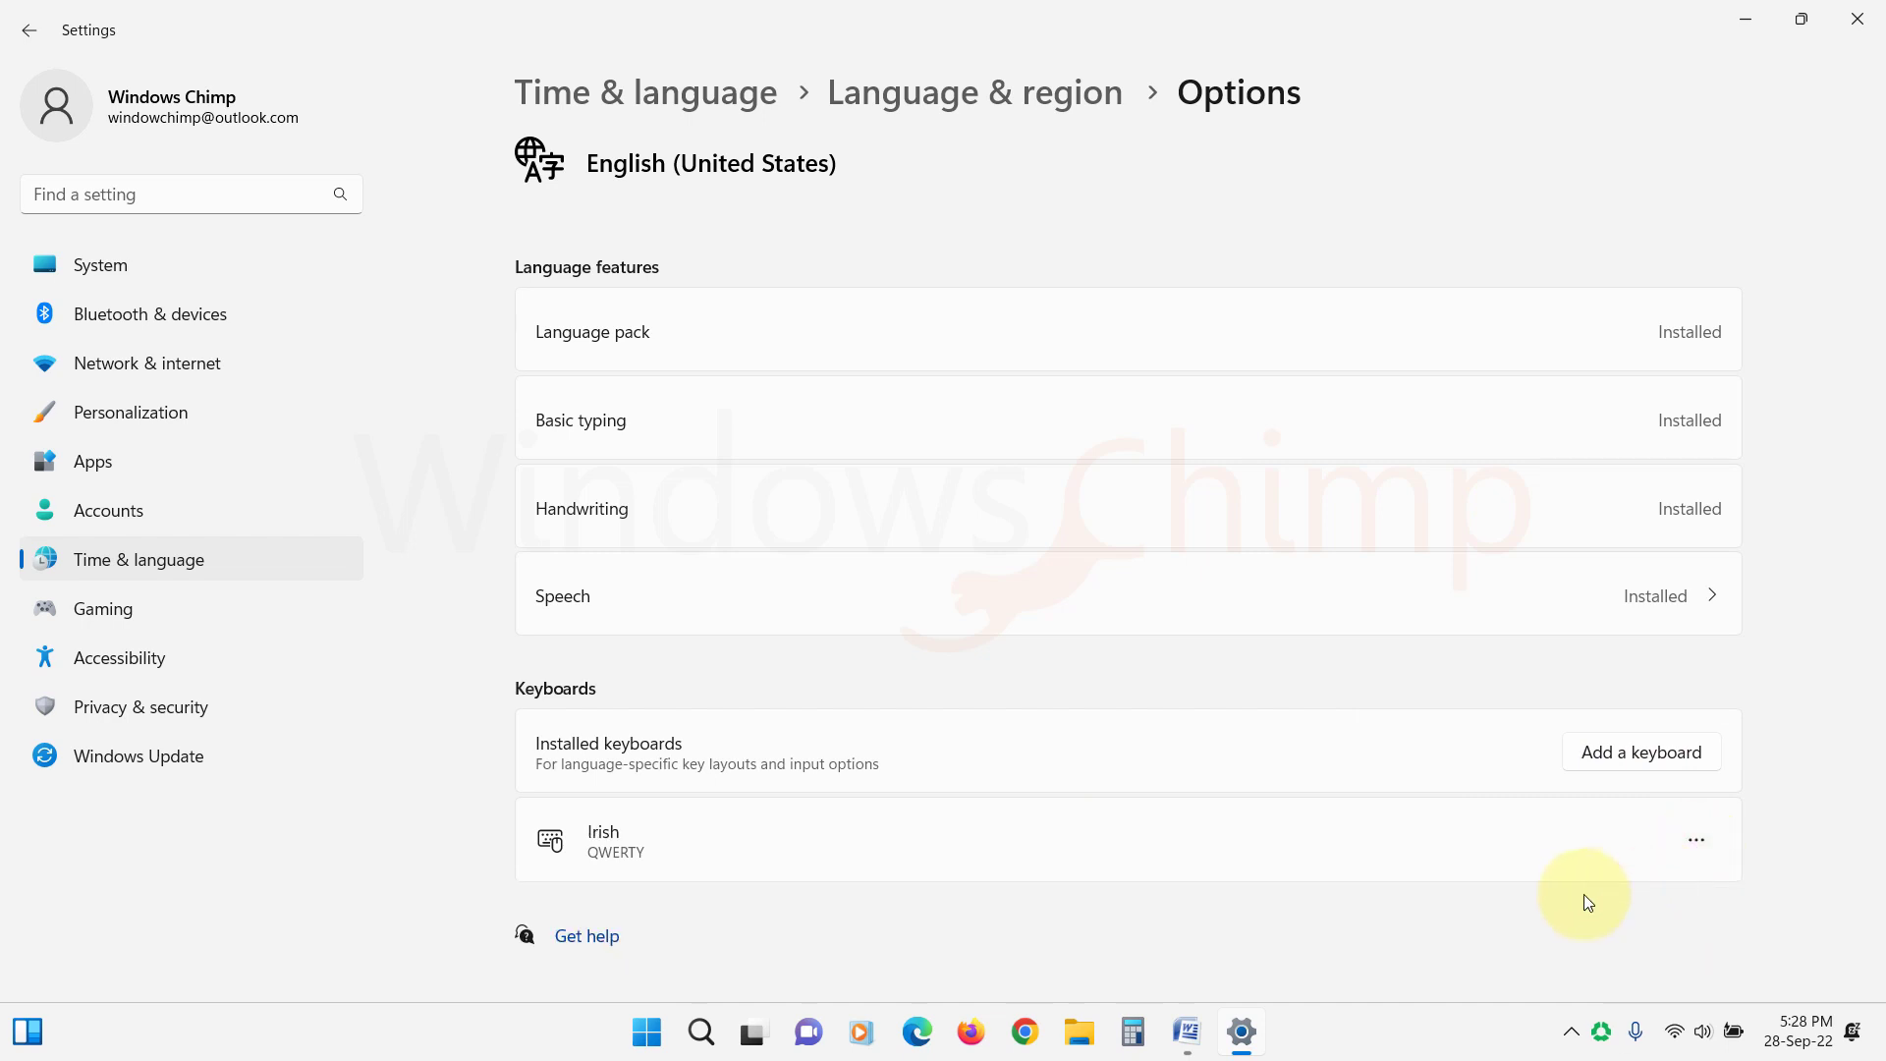
{"action": "left_click", "coordinate": [1621, 756]}
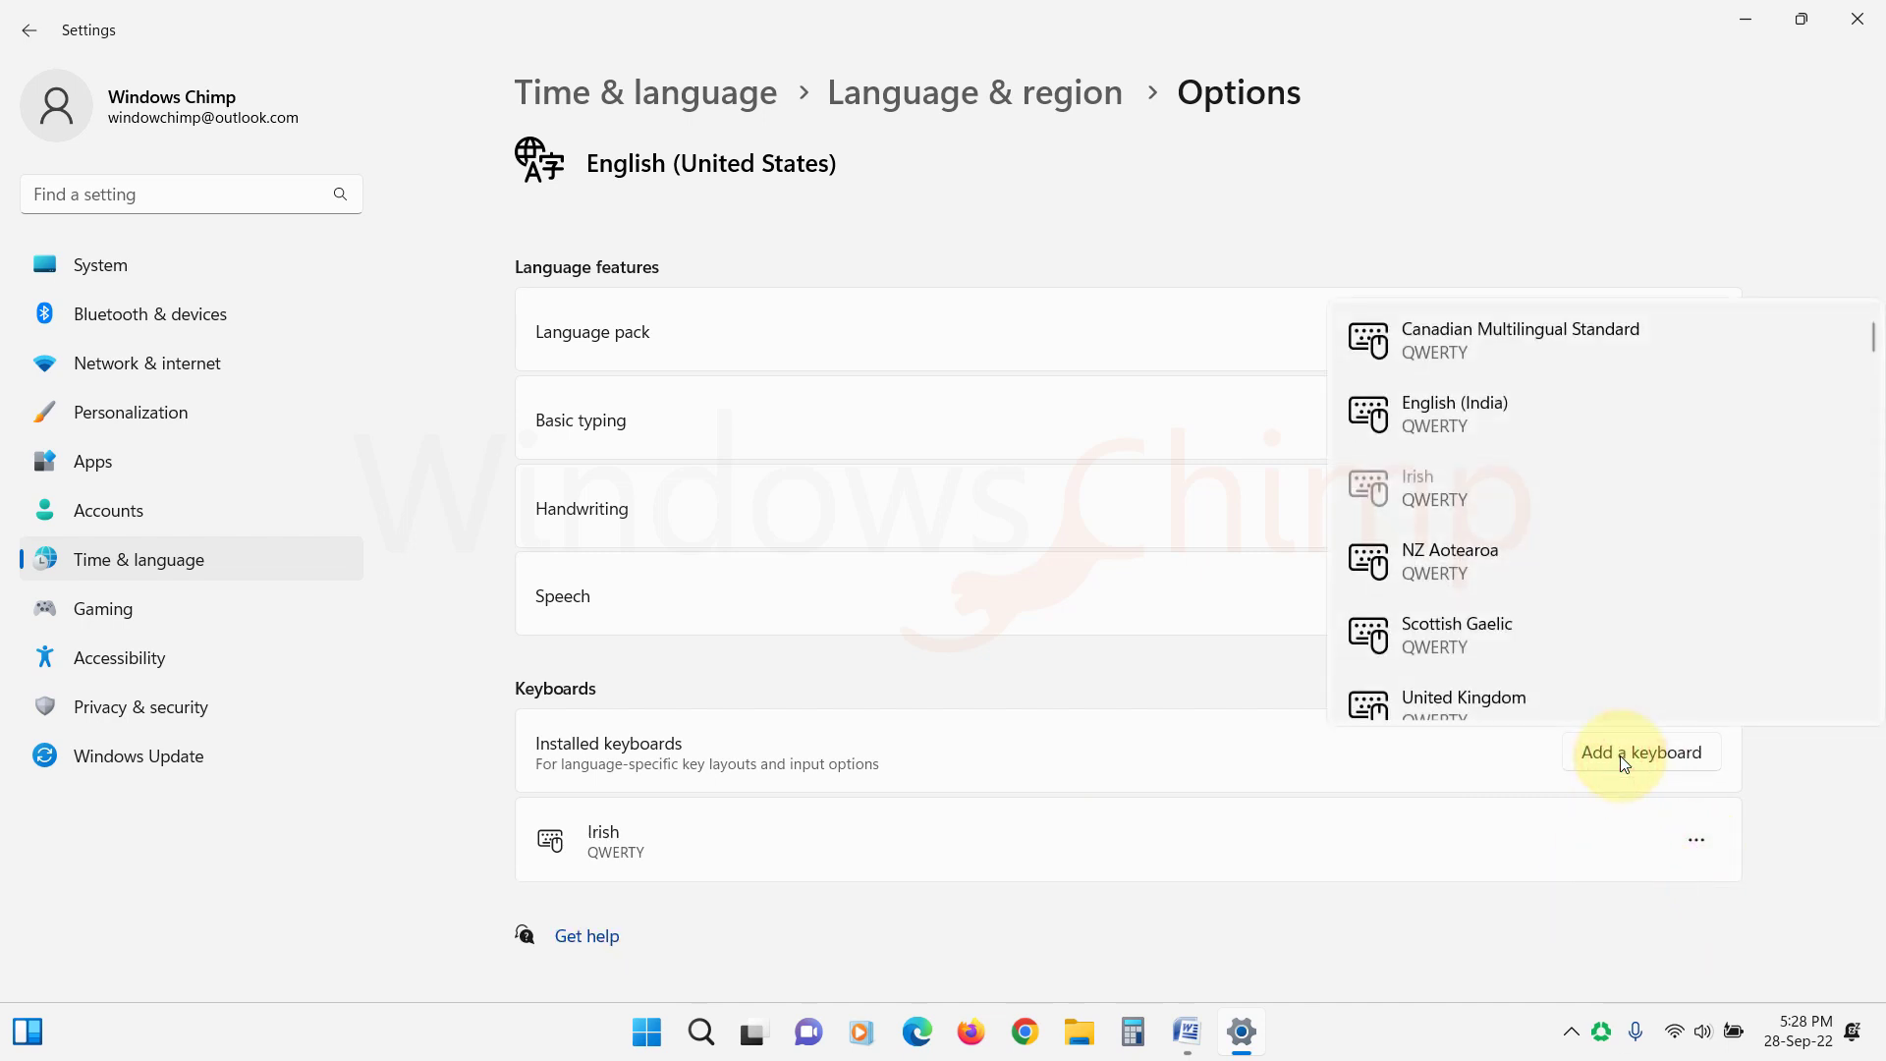
{"action": "scroll", "coordinate": [1505, 605], "scroll_direction": "down", "scroll_amount": 5}
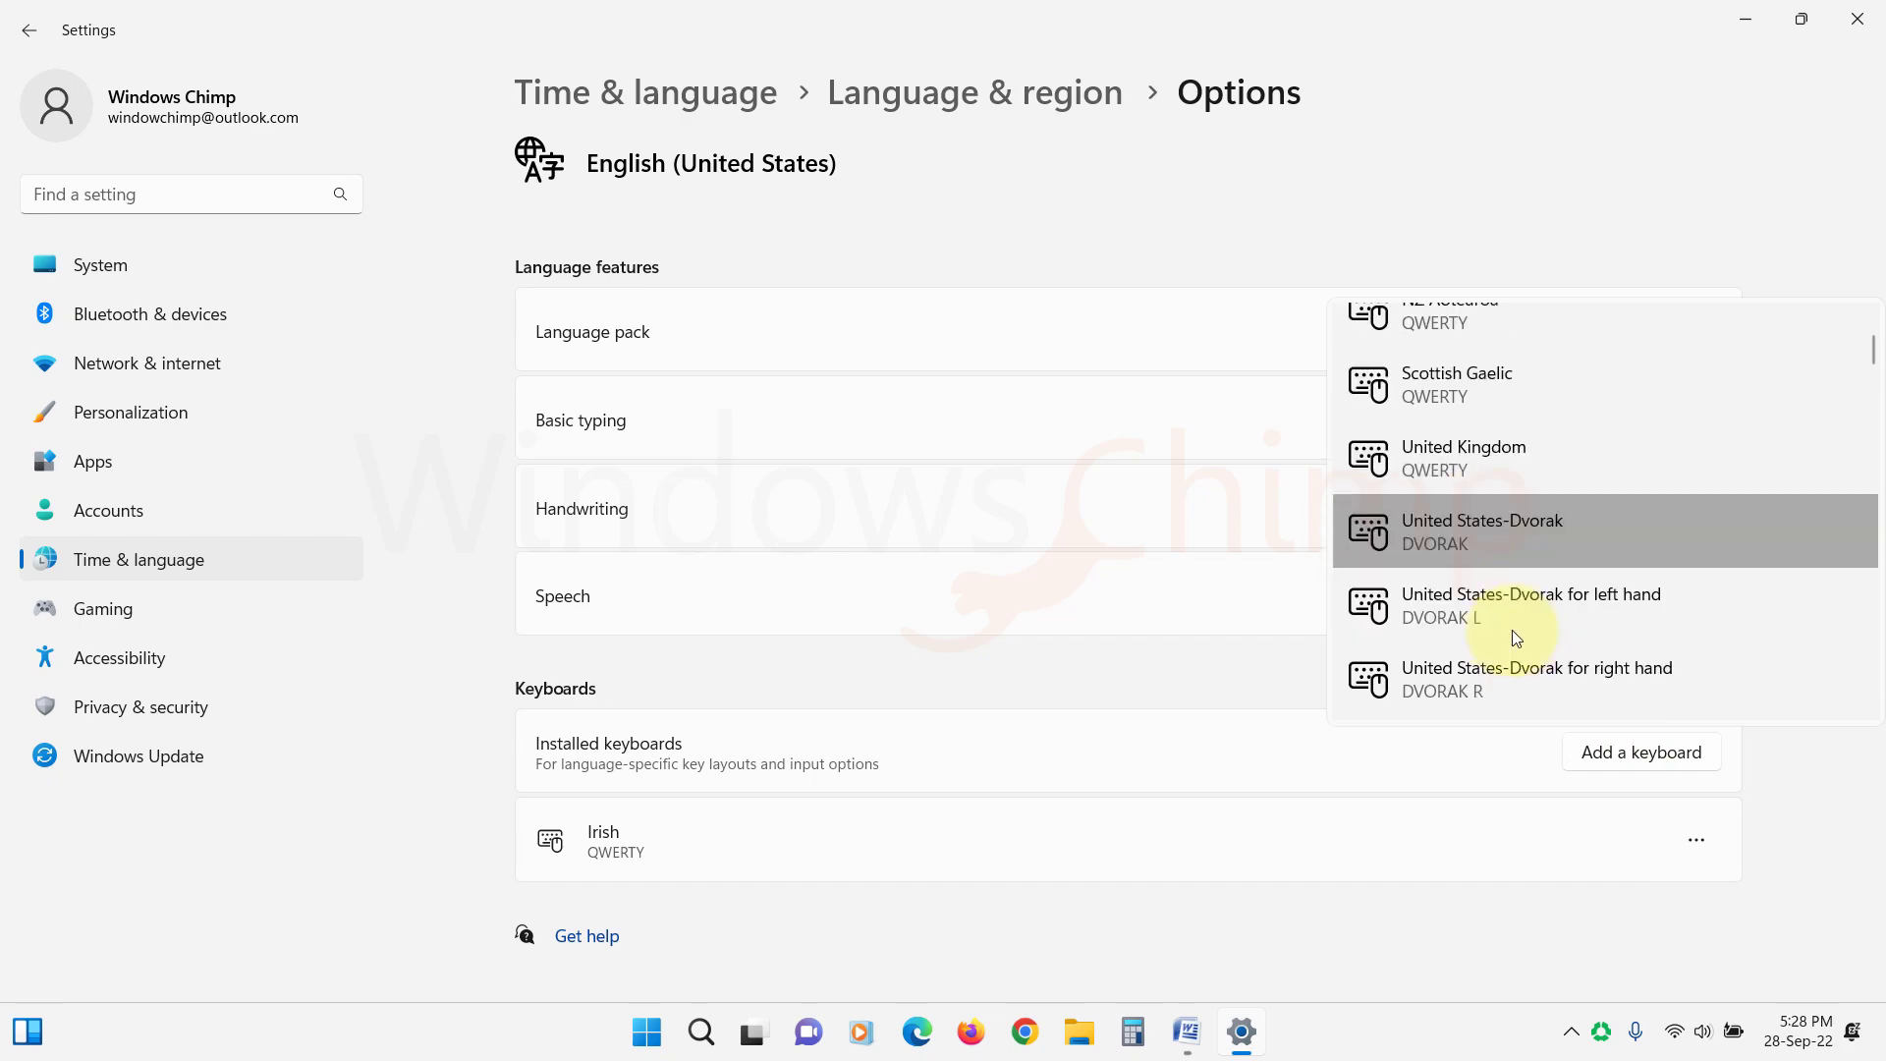
{"action": "left_click", "coordinate": [1441, 586]}
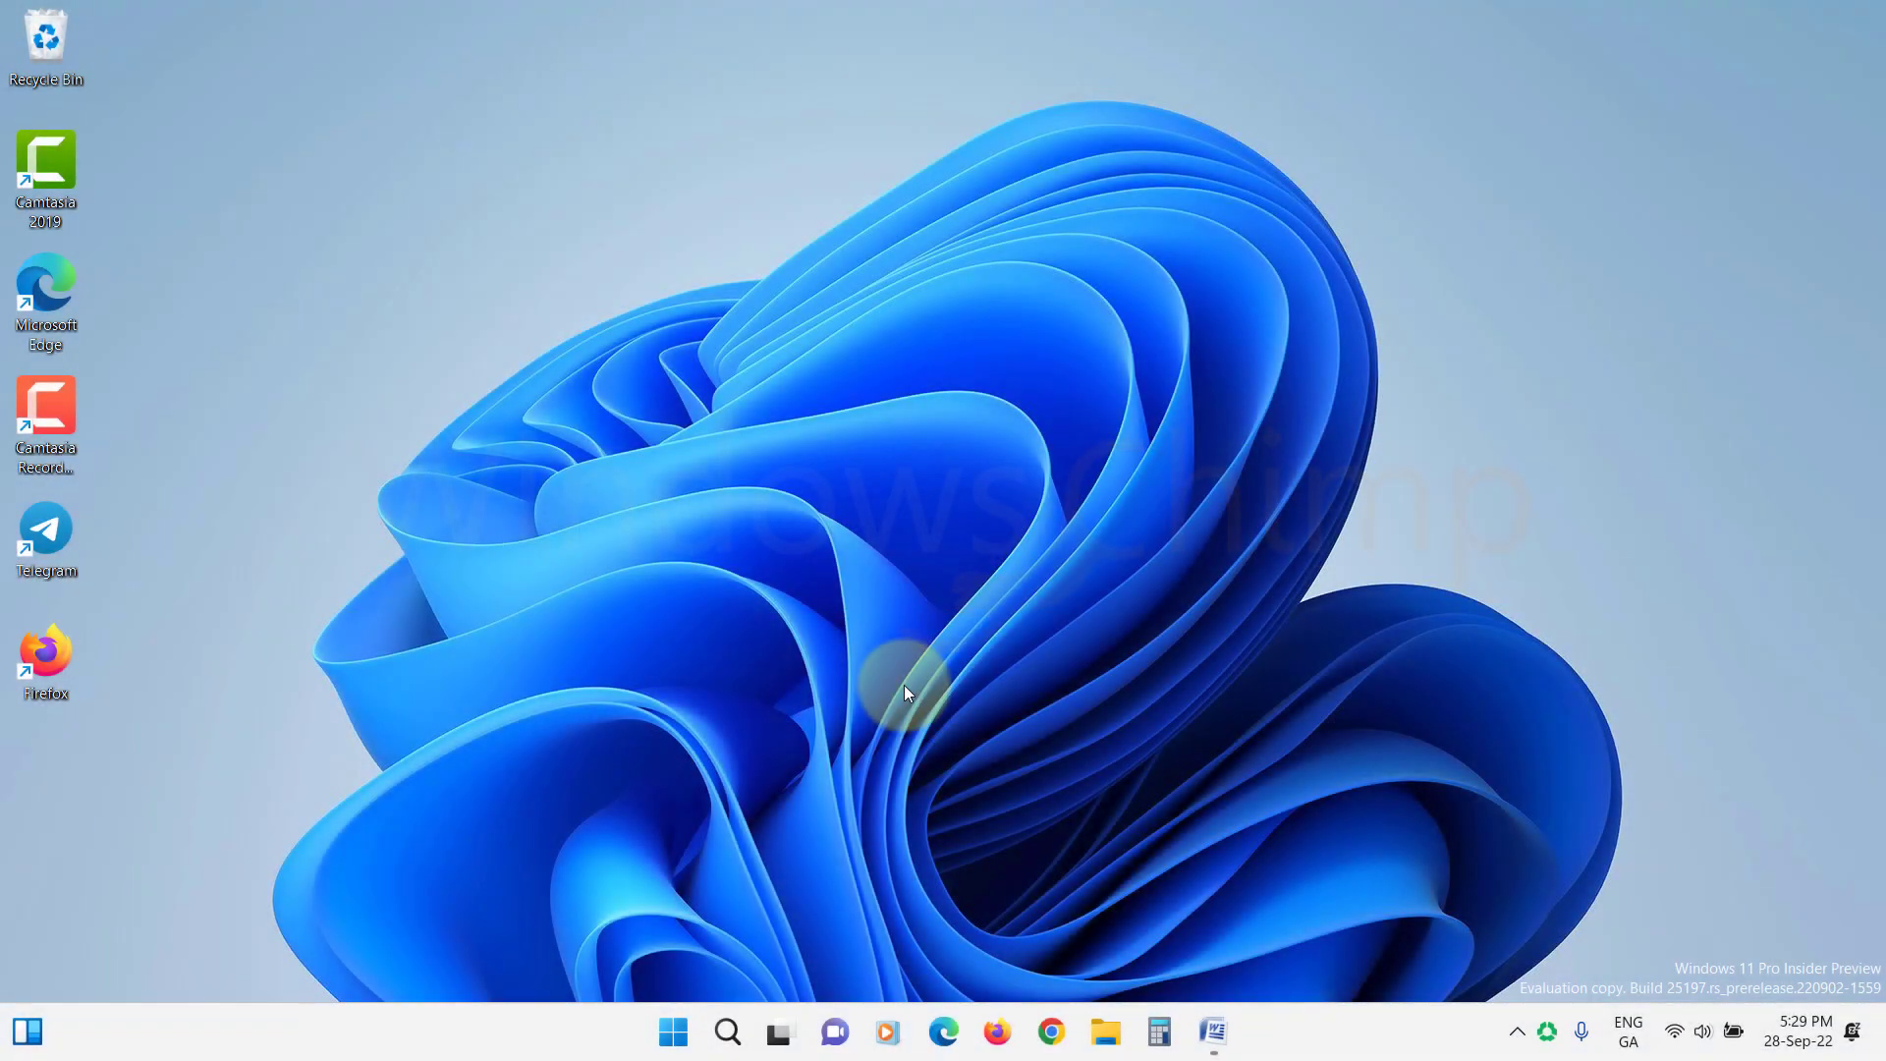
- Launch the On-Screen Keyboard from the desktop with Win+Ctrl+O
{"action": "left_click", "coordinate": [903, 685]}
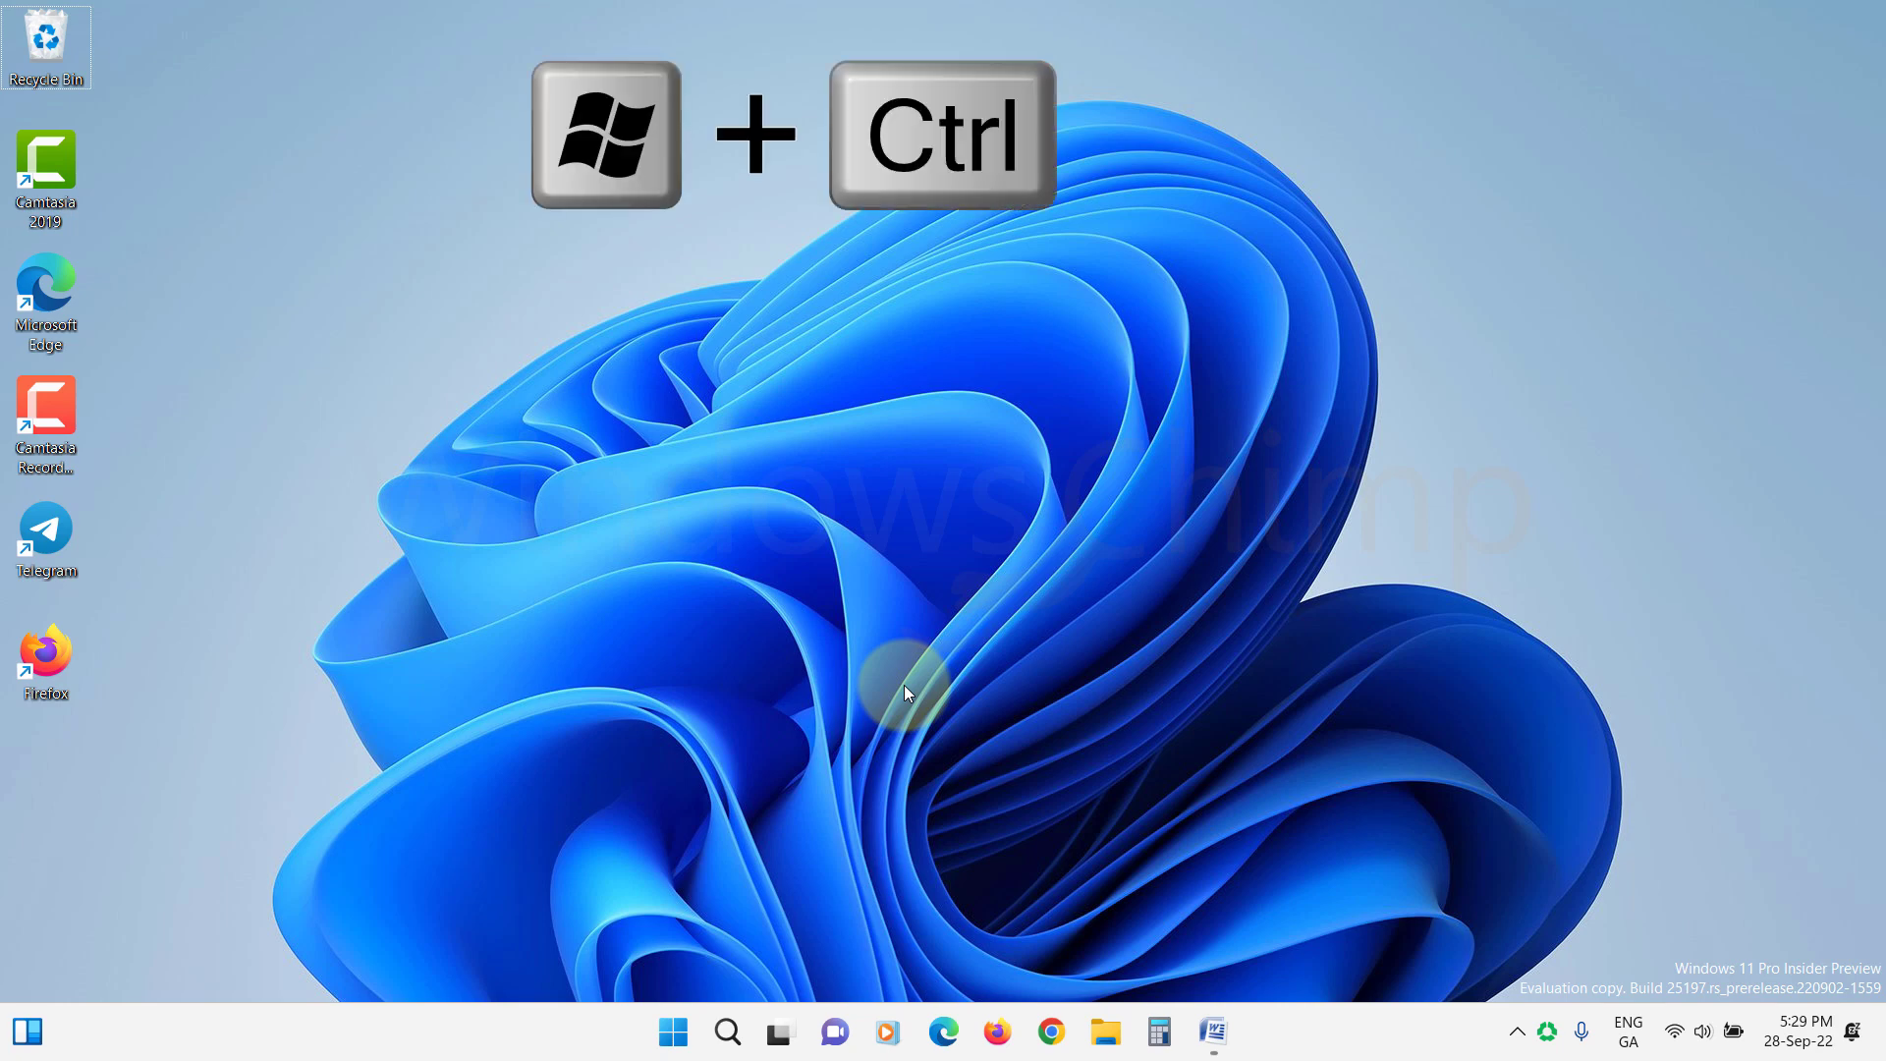
{"action": "key", "text": "super+ctrl+o"}
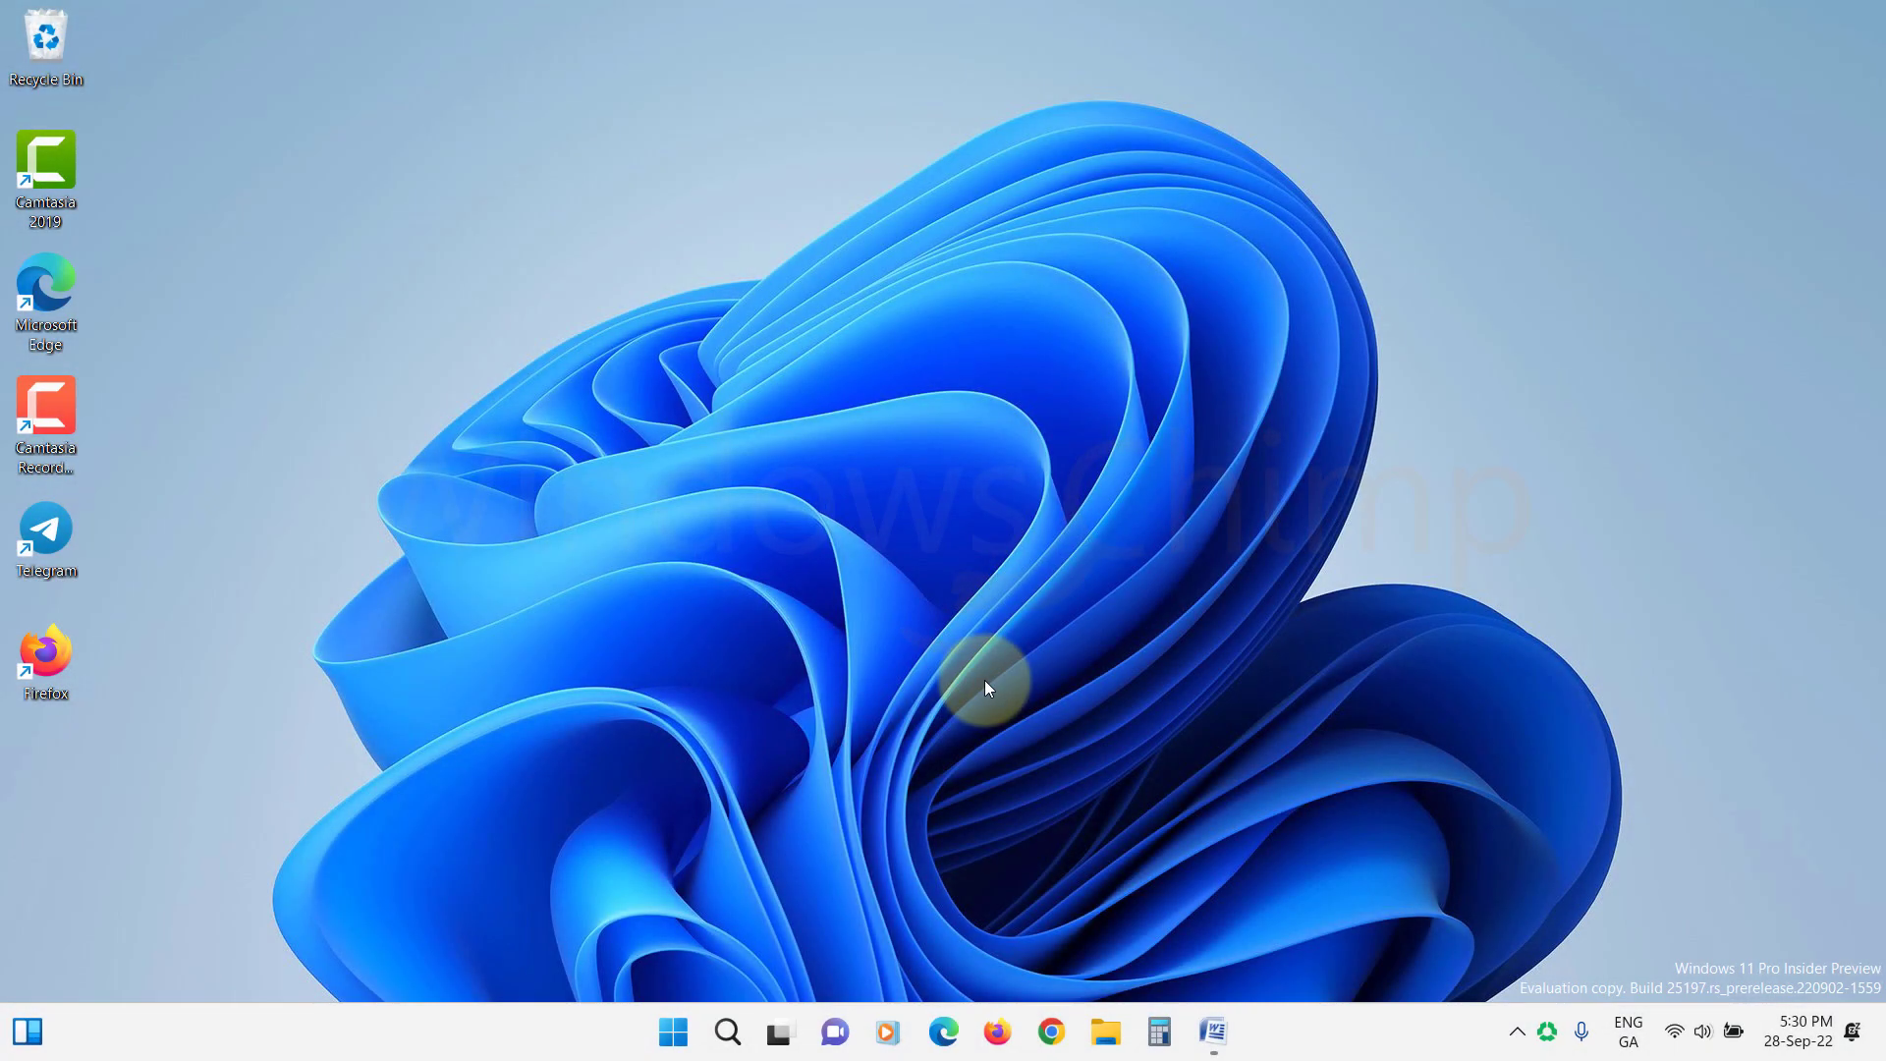
- Show the Uninstall option for Lightshot-5.5.0.7 in Settings > Apps > Installed apps
{"action": "left_click", "coordinate": [673, 1031]}
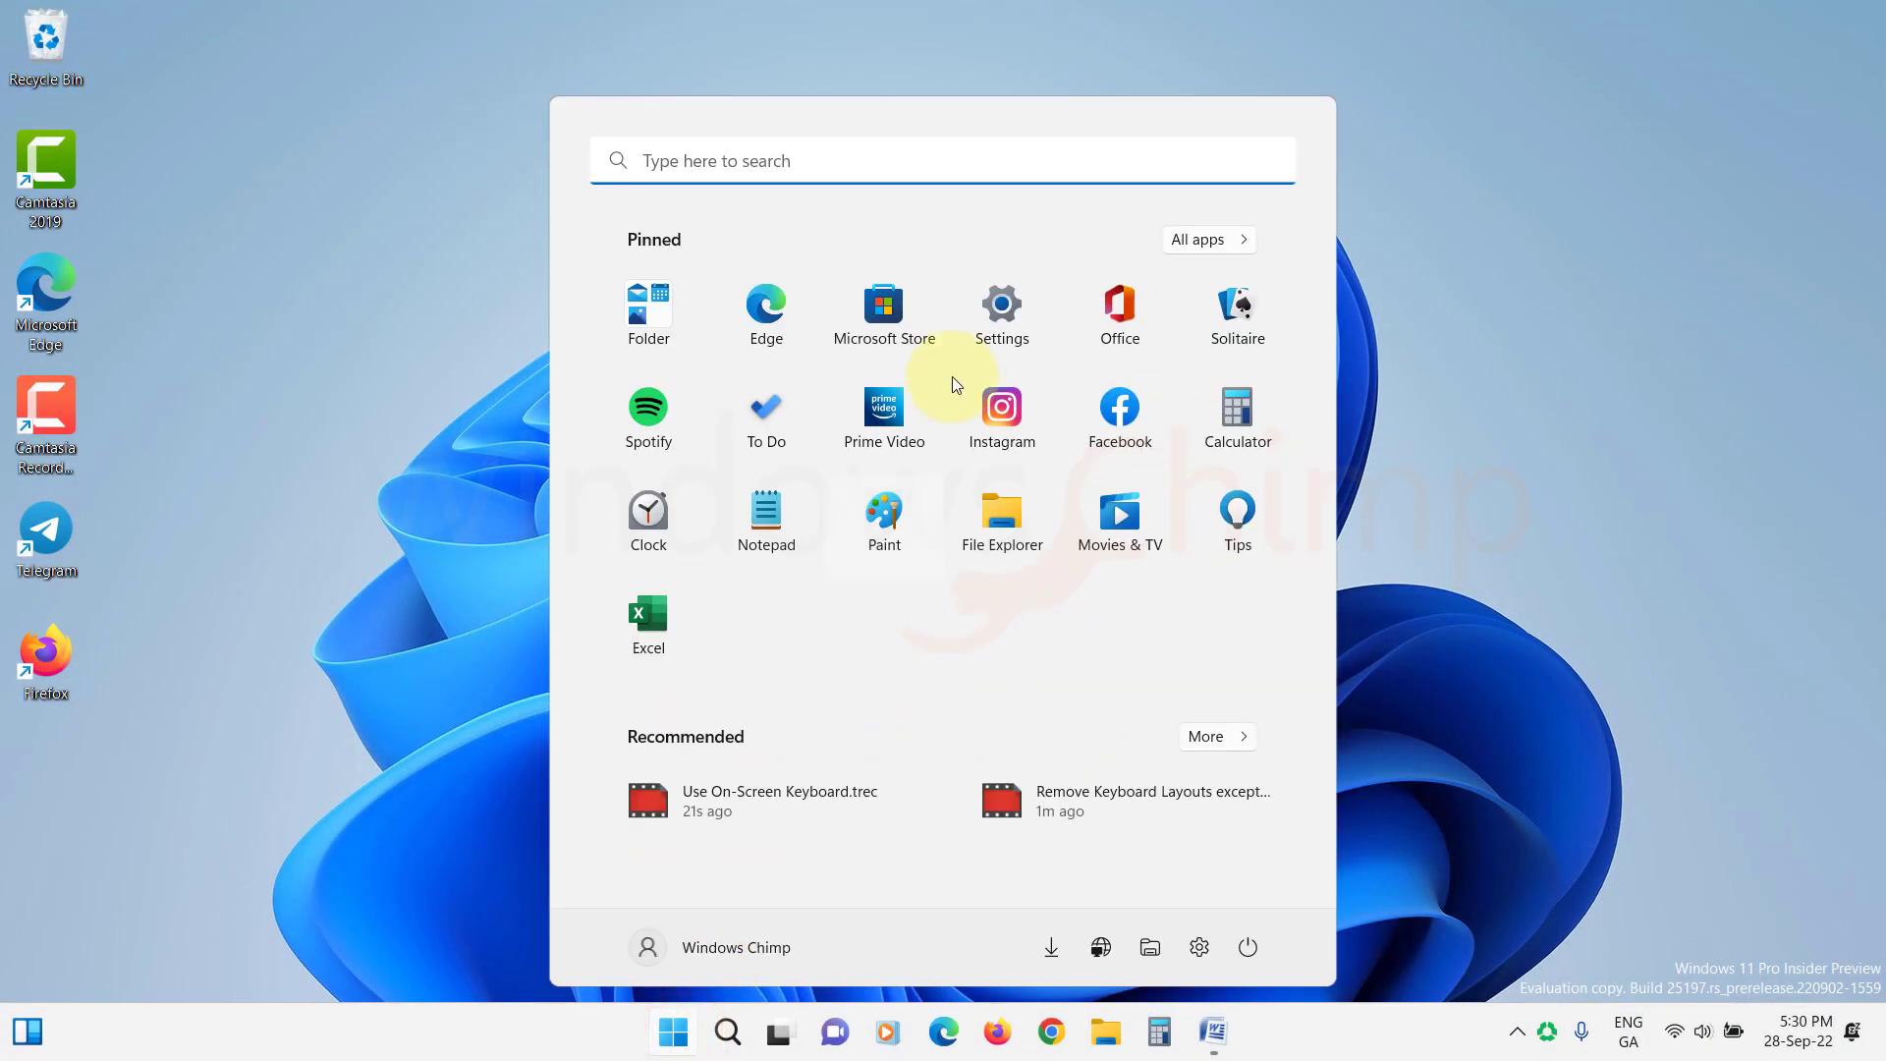
{"action": "left_click", "coordinate": [992, 322]}
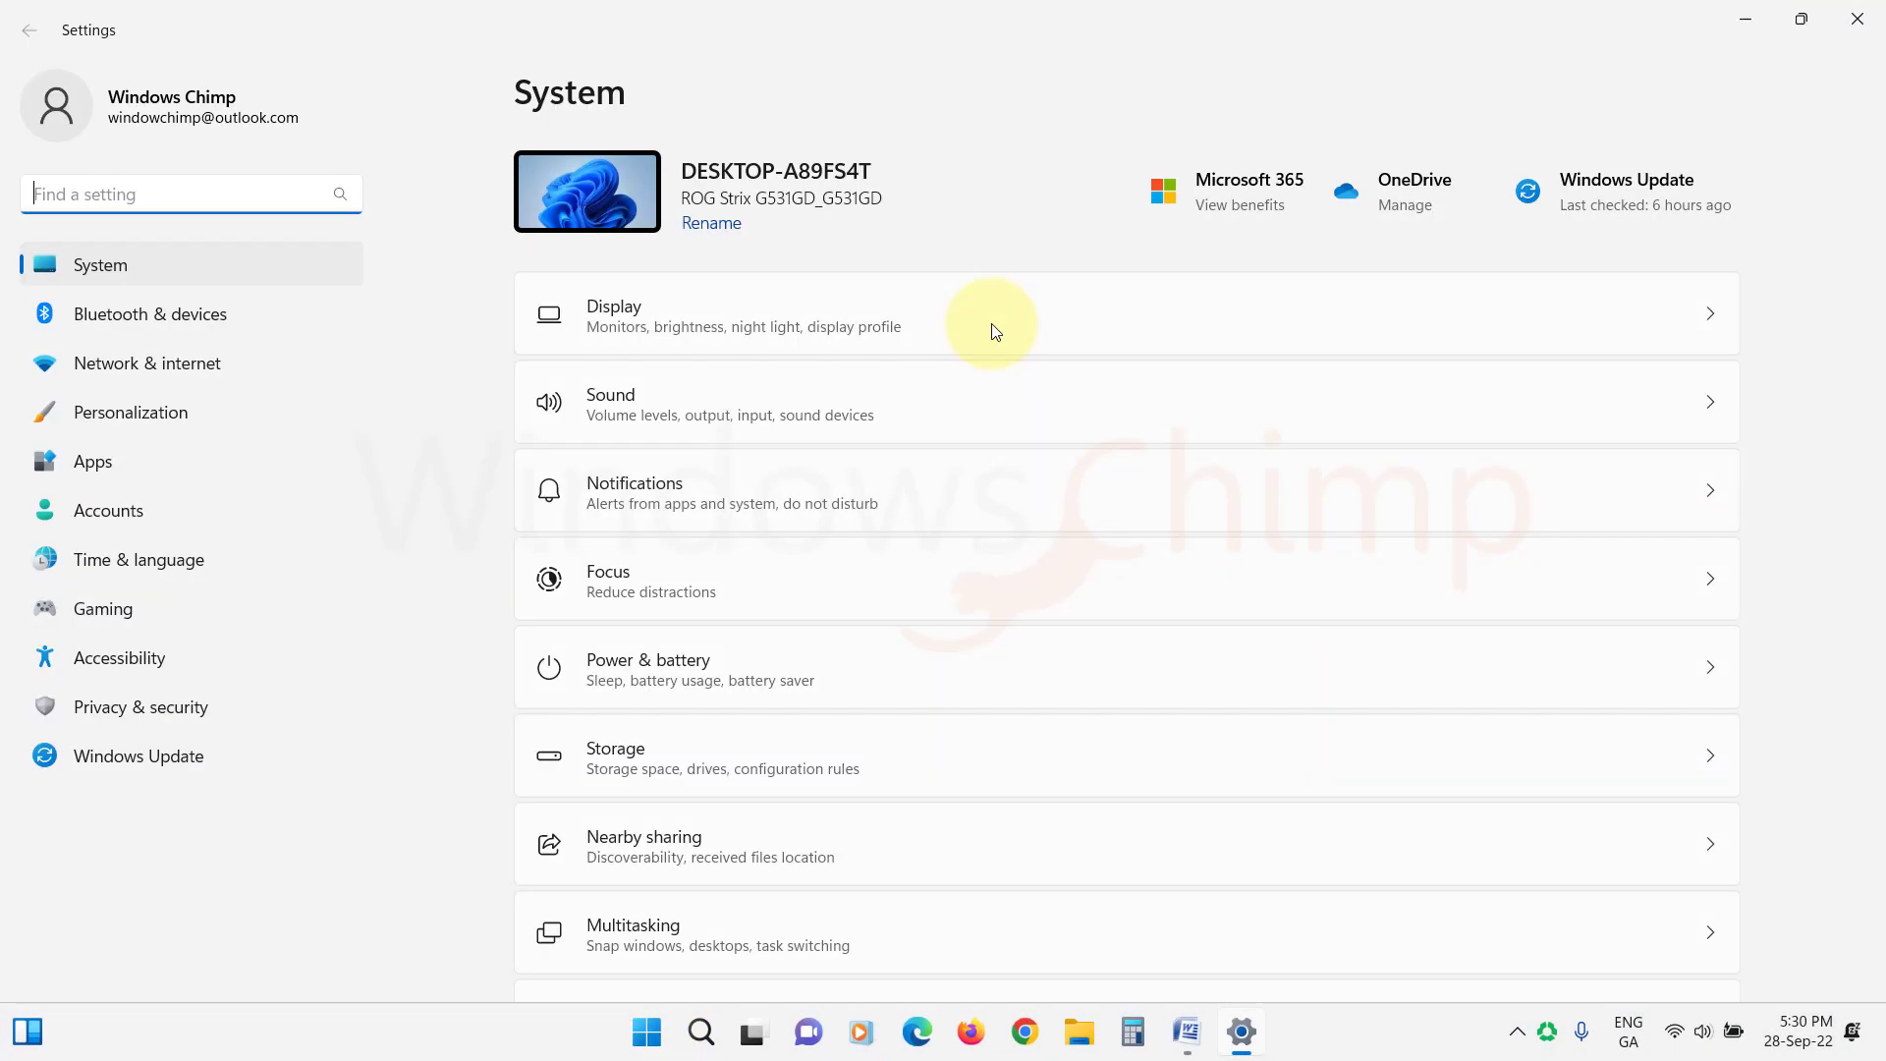
{"action": "left_click", "coordinate": [169, 461]}
{"action": "left_click", "coordinate": [783, 183]}
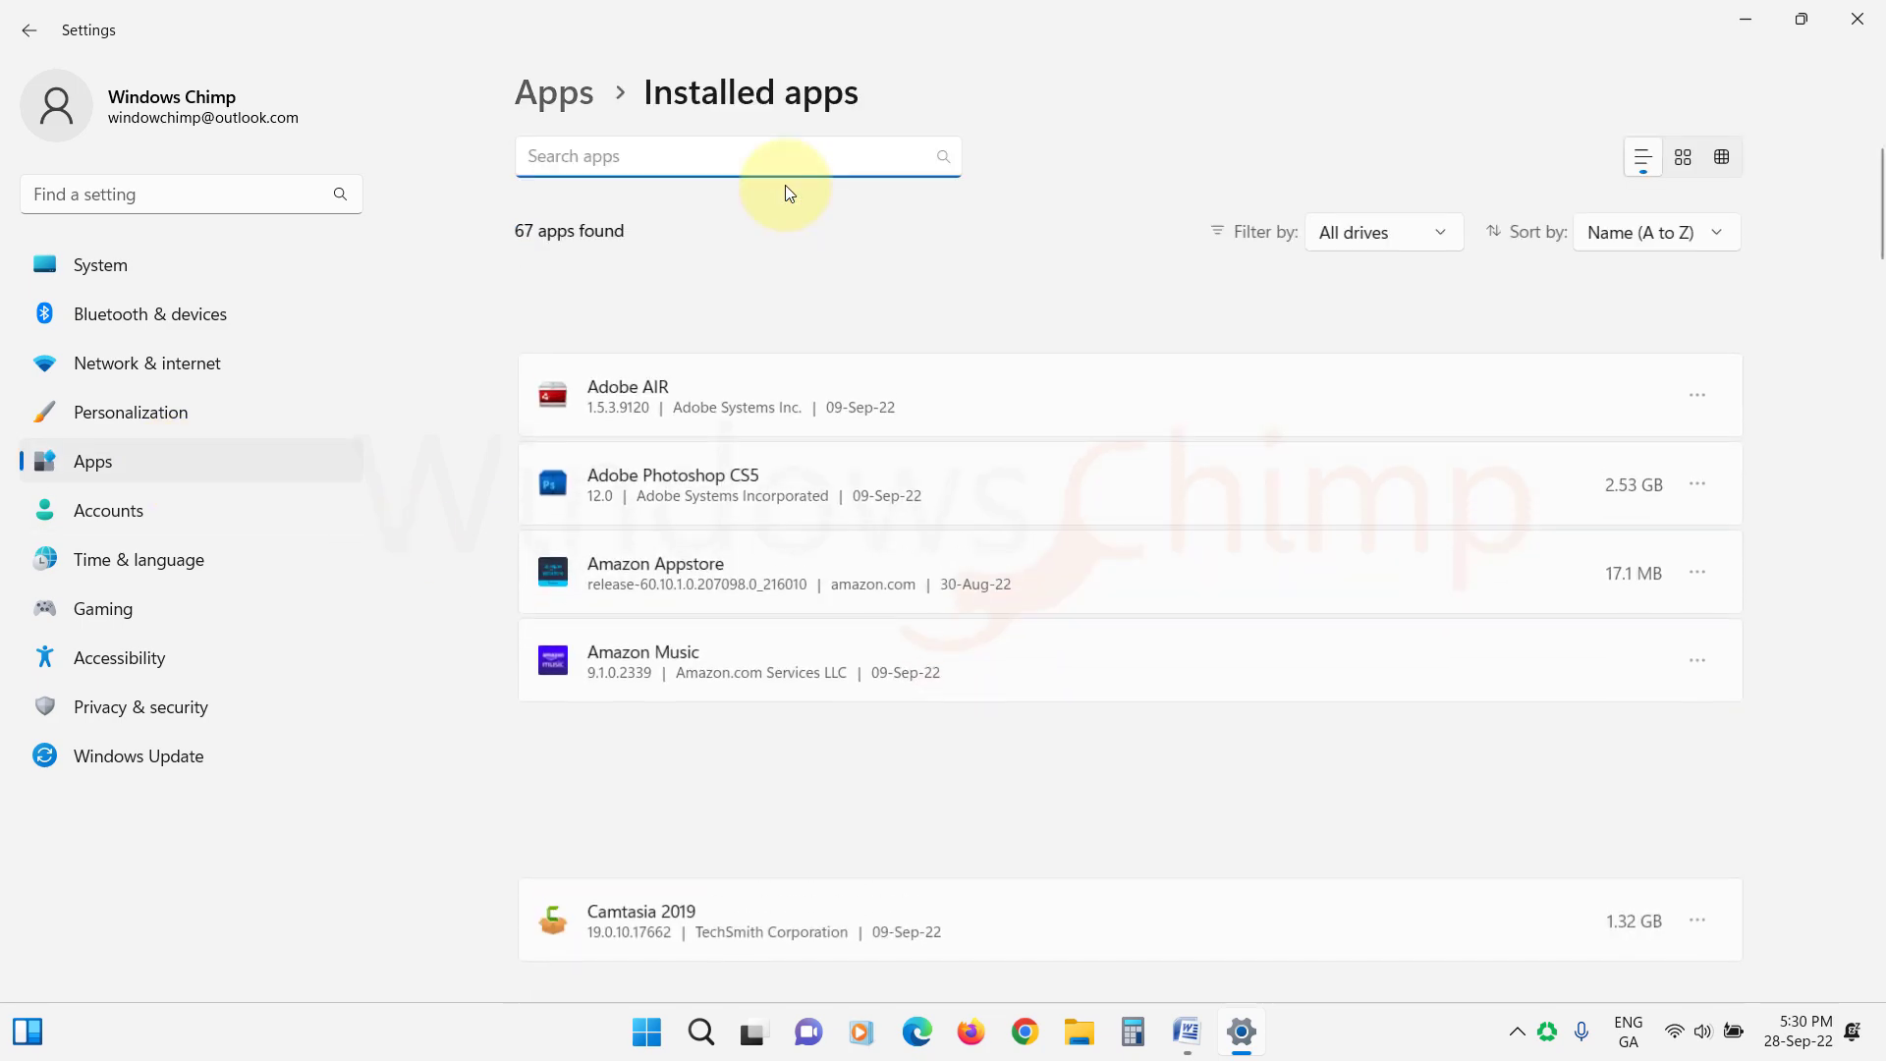
{"action": "scroll", "coordinate": [862, 728], "scroll_direction": "down", "scroll_amount": 8}
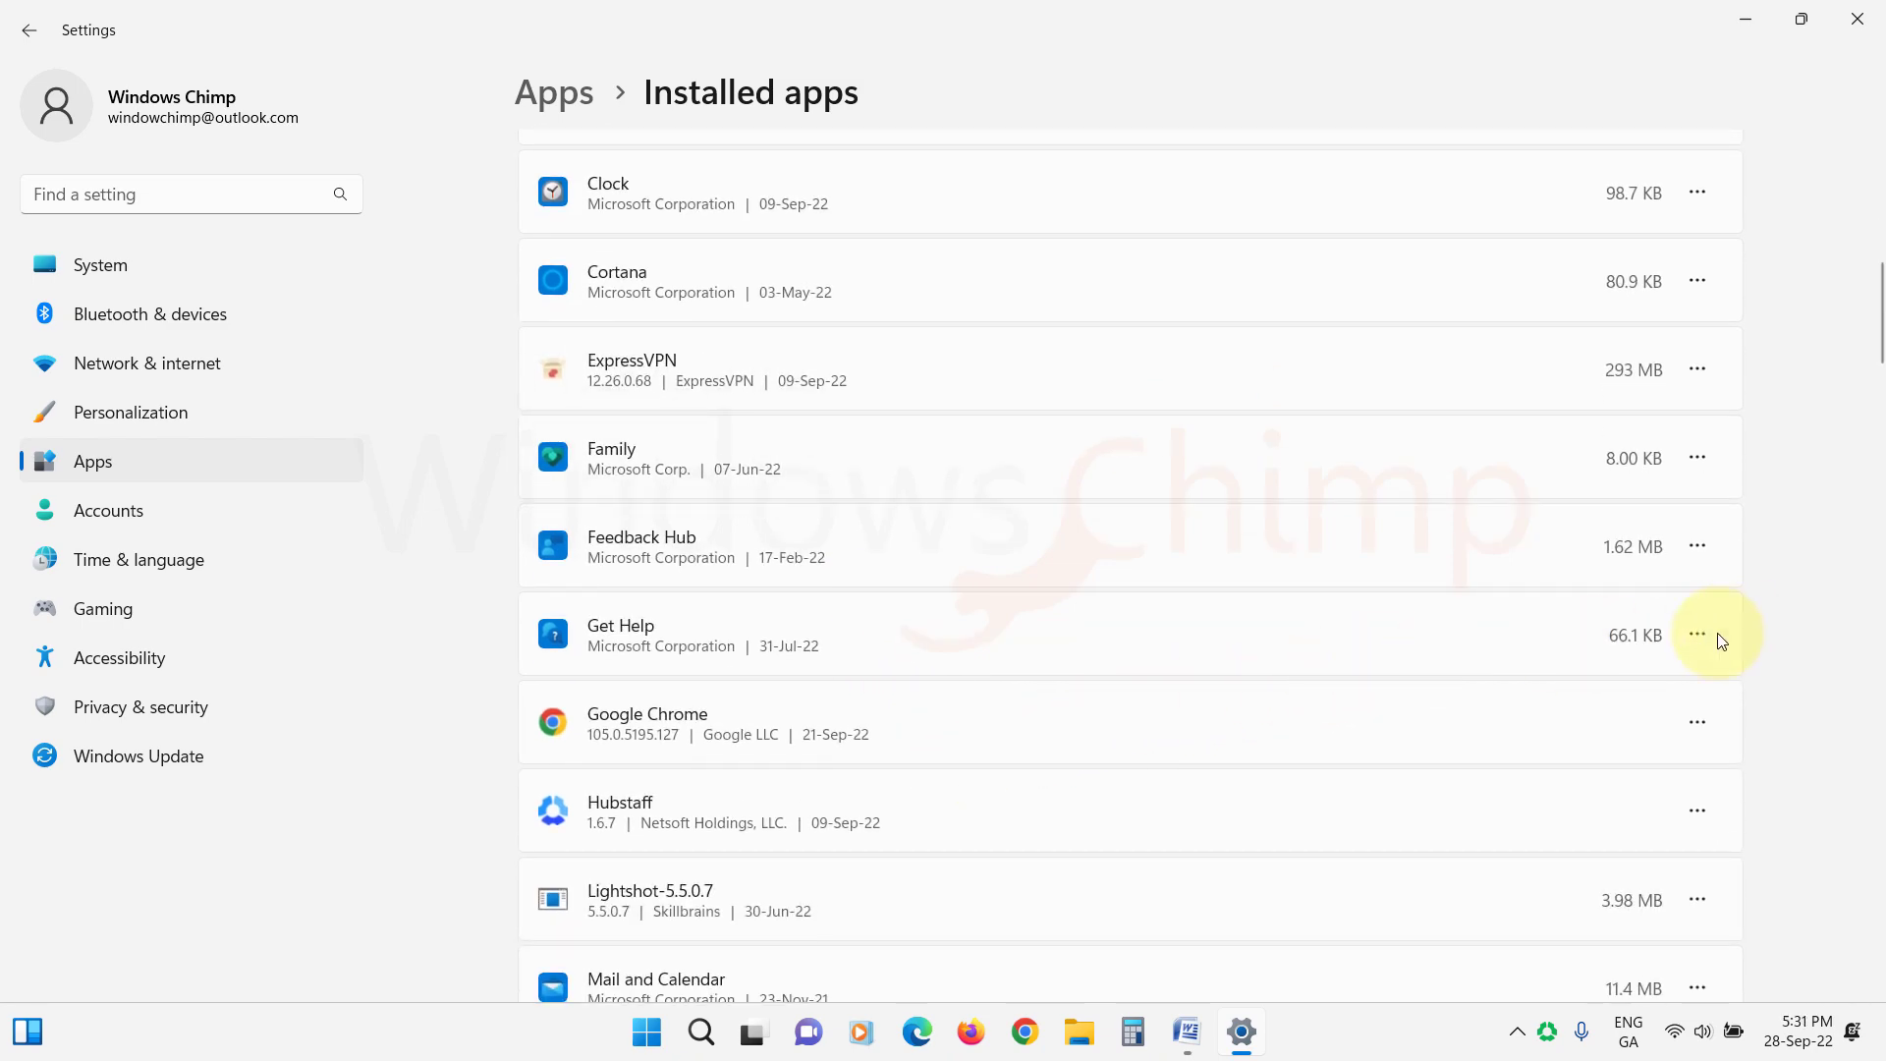
{"action": "scroll", "coordinate": [1669, 747], "scroll_direction": "down", "scroll_amount": 1}
{"action": "scroll", "coordinate": [1657, 773], "scroll_direction": "down", "scroll_amount": 1}
{"action": "left_click", "coordinate": [1701, 636]}
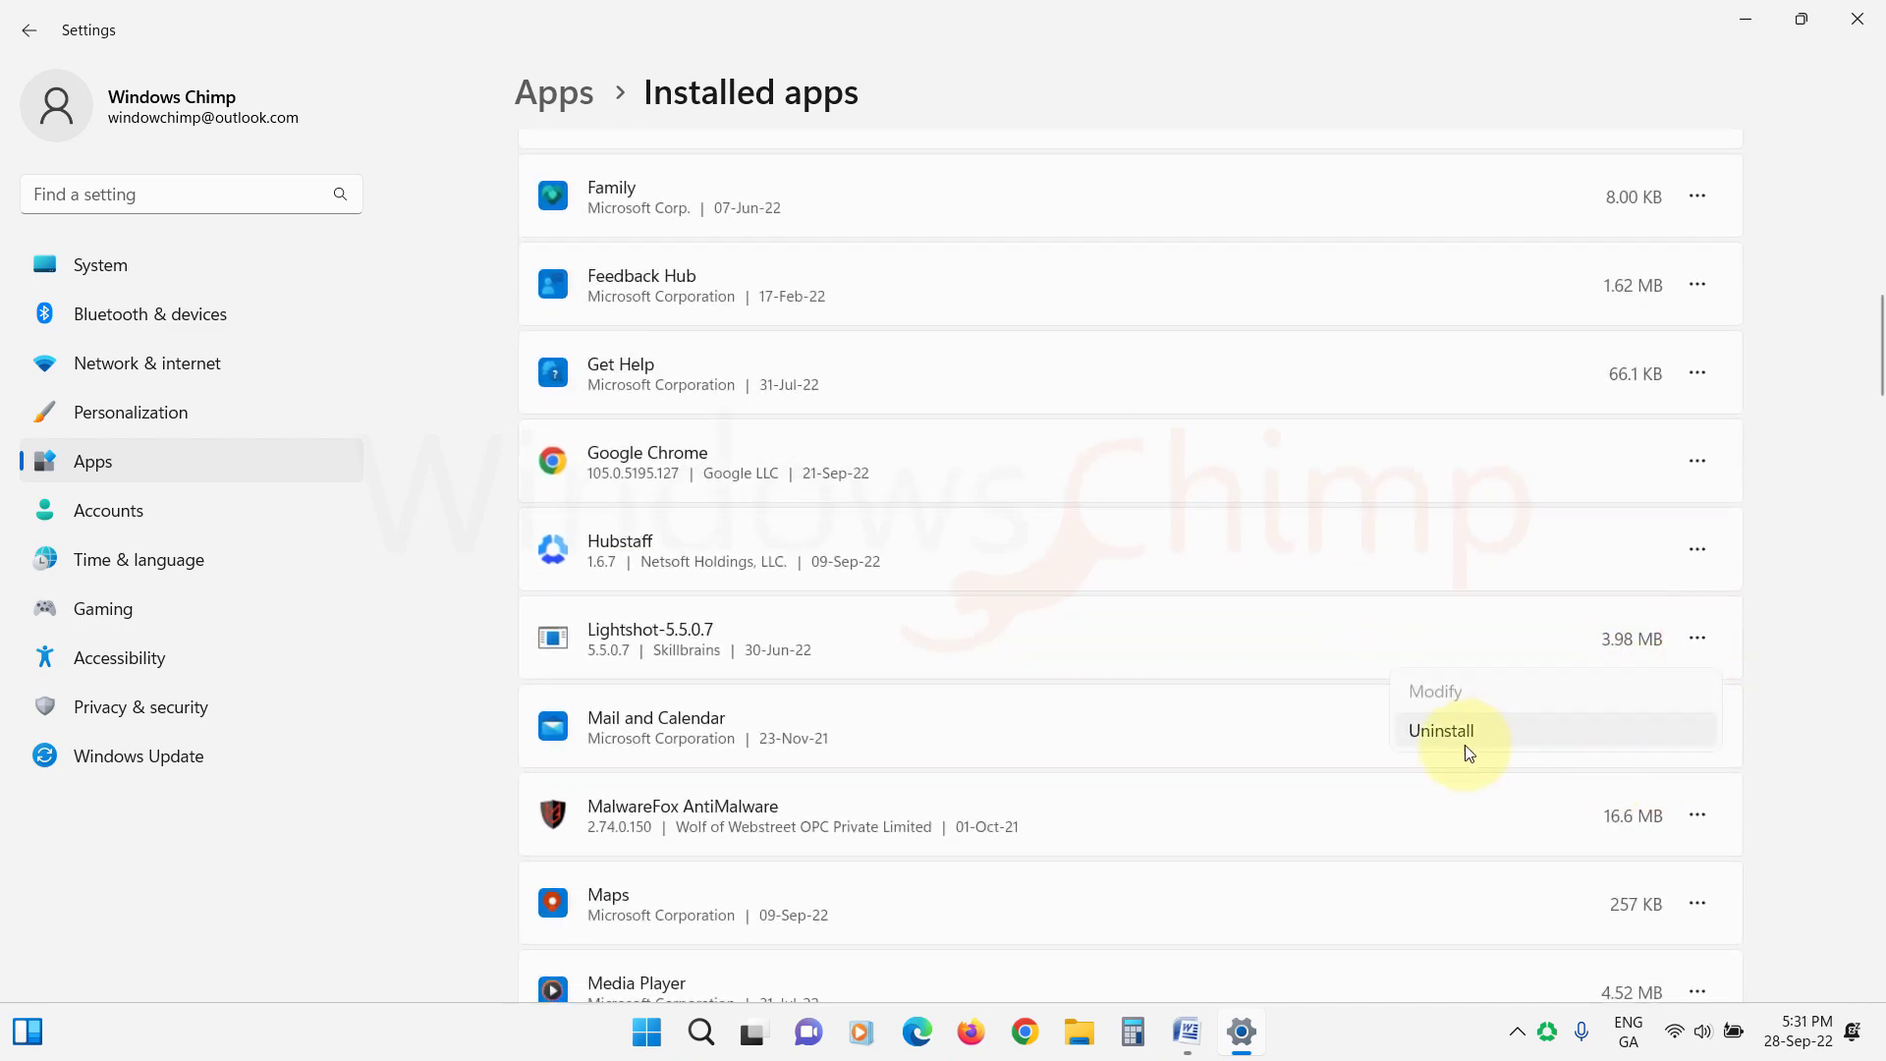